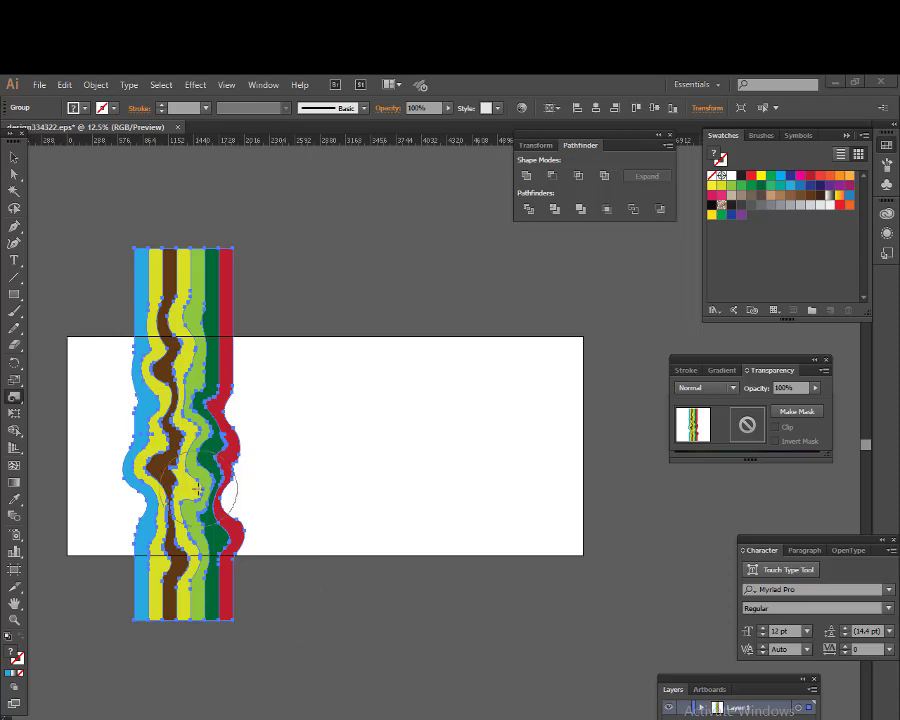
Undo the old warp distortion and bend the stripes into a wavy shape with the Warp tool.
{"action": "key", "text": "ctrl"}
{"action": "left_click", "coordinate": [14, 157]}
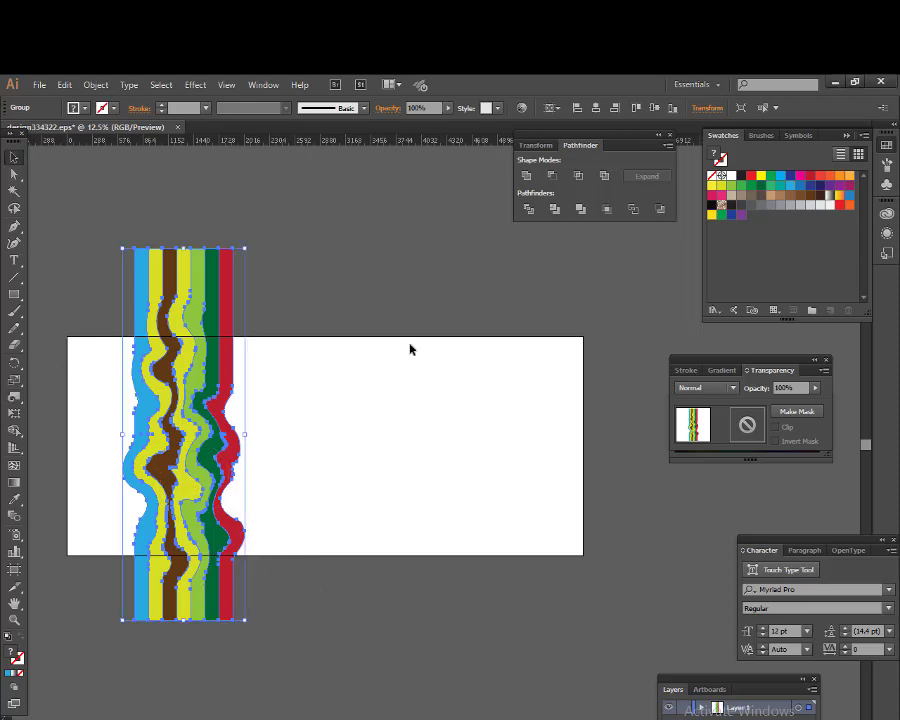
{"action": "key", "text": "ctrl+z"}
{"action": "key", "text": "ctrl+z"}
{"action": "key", "text": "ctrl+z"}
{"action": "key", "text": "ctrl+z"}
{"action": "key", "text": "ctrl+z"}
{"action": "key", "text": "ctrl+z"}
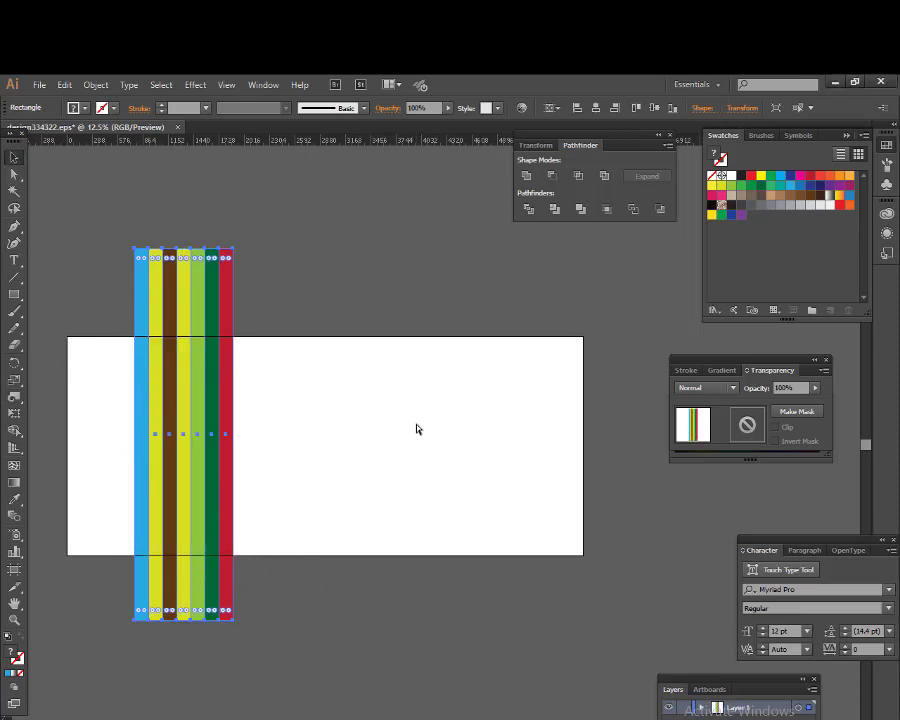
{"action": "left_click", "coordinate": [14, 396]}
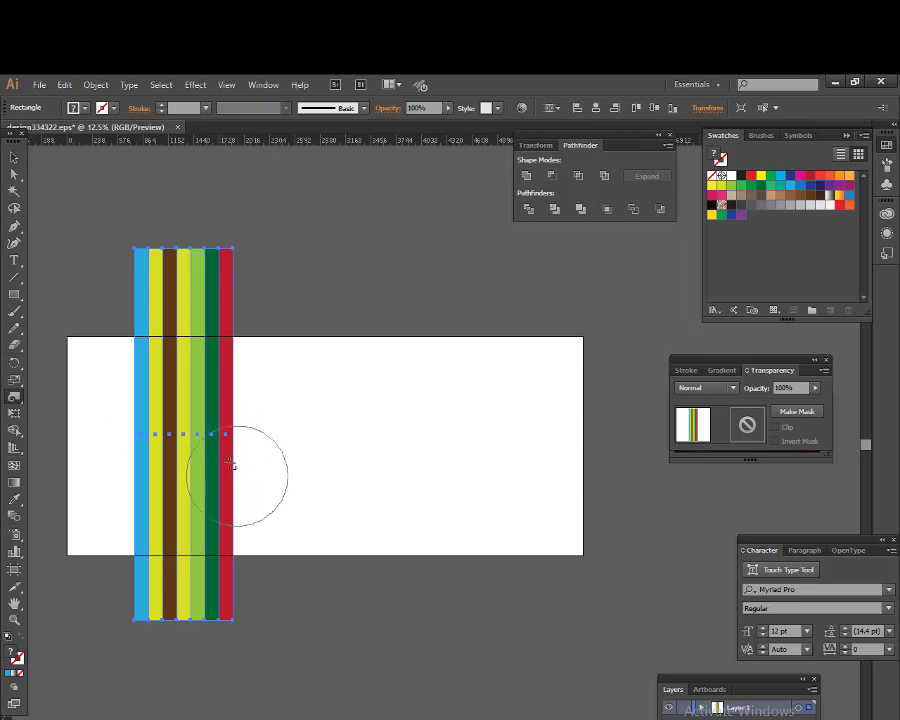
{"action": "mouse_move", "coordinate": [234, 464]}
{"action": "left_mouse_down"}
{"action": "mouse_move", "coordinate": [210, 380]}
{"action": "mouse_move", "coordinate": [140, 390]}
{"action": "mouse_move", "coordinate": [160, 463]}
{"action": "mouse_move", "coordinate": [236, 510]}
{"action": "mouse_move", "coordinate": [200, 570]}
{"action": "mouse_move", "coordinate": [140, 410]}
{"action": "mouse_move", "coordinate": [165, 297]}
{"action": "mouse_move", "coordinate": [240, 320]}
{"action": "left_mouse_up"}
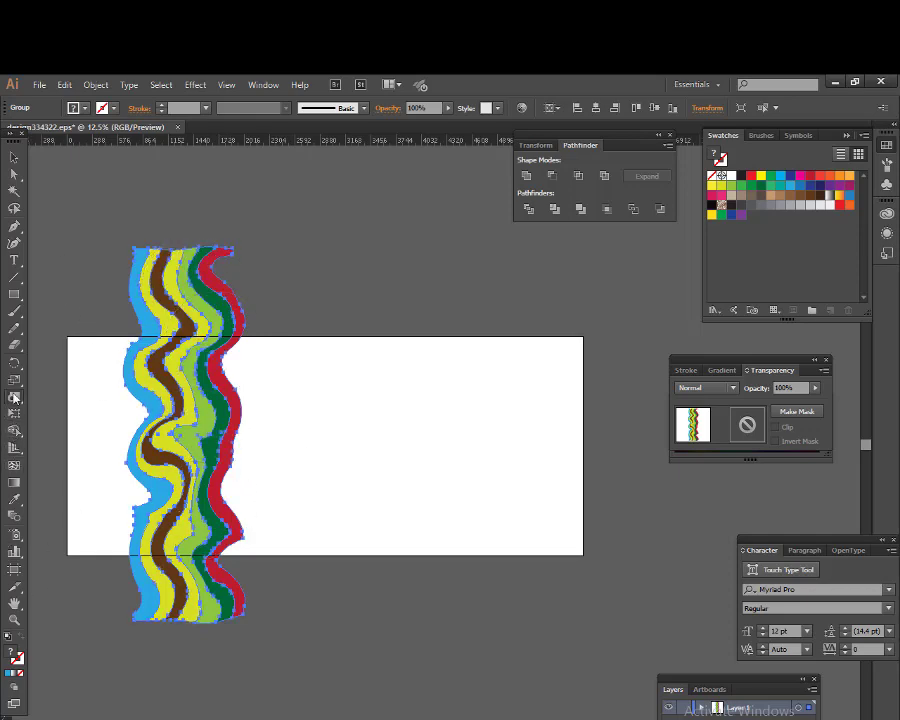
Add crystallized spikes up the stripes and along their middle left, then select the stripe group.
{"action": "left_click_drag", "start_coordinate": [14, 396], "coordinate": [80, 496]}
{"action": "left_click", "coordinate": [178, 518]}
{"action": "mouse_move", "coordinate": [178, 515]}
{"action": "left_mouse_down"}
{"action": "mouse_move", "coordinate": [137, 482]}
{"action": "mouse_move", "coordinate": [133, 412]}
{"action": "mouse_move", "coordinate": [160, 320]}
{"action": "mouse_move", "coordinate": [125, 205]}
{"action": "left_mouse_up"}
{"action": "left_click_drag", "start_coordinate": [93, 413], "coordinate": [130, 420]}
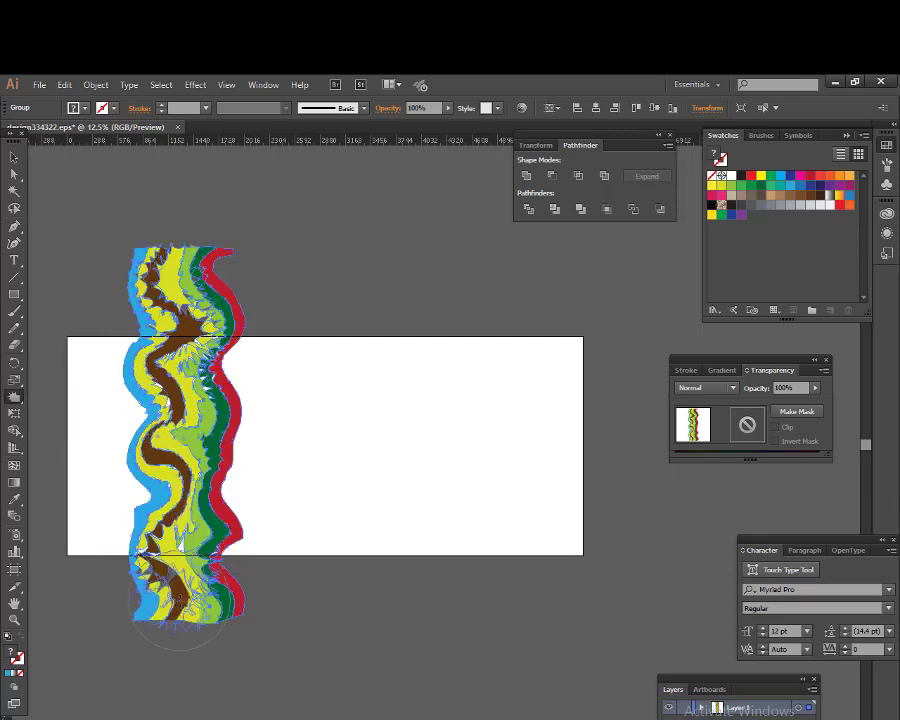
{"action": "left_click", "coordinate": [14, 157]}
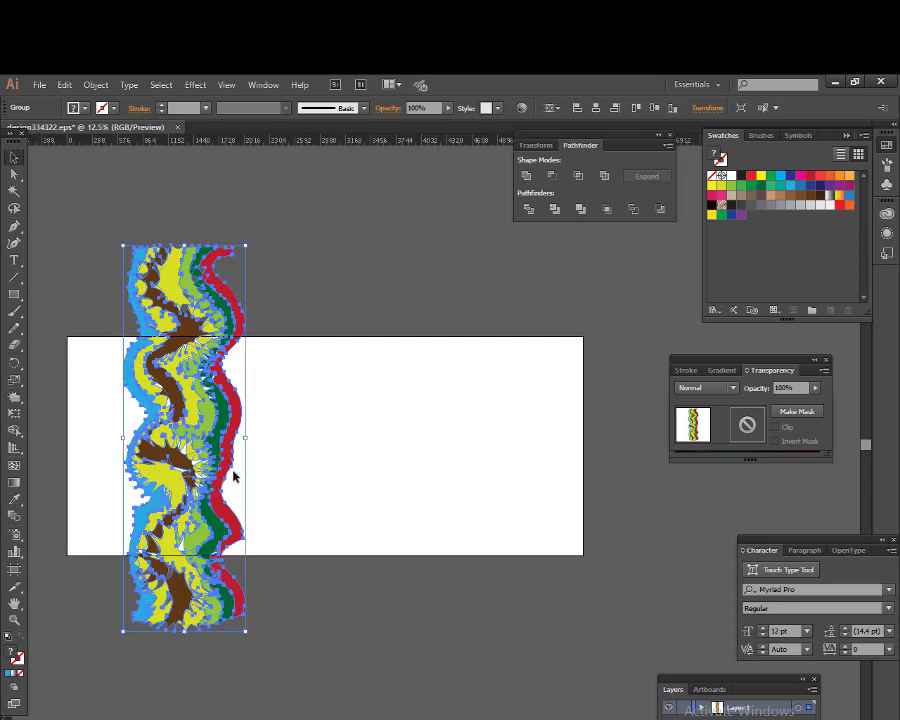
{"action": "right_click", "coordinate": [227, 436]}
Rotate the stripe group diagonally, stretch it longer, and place it over the artboard's right side.
{"action": "left_click", "coordinate": [361, 518]}
{"action": "left_click_drag", "start_coordinate": [247, 635], "coordinate": [334, 617]}
{"action": "left_click_drag", "start_coordinate": [300, 560], "coordinate": [586, 486]}
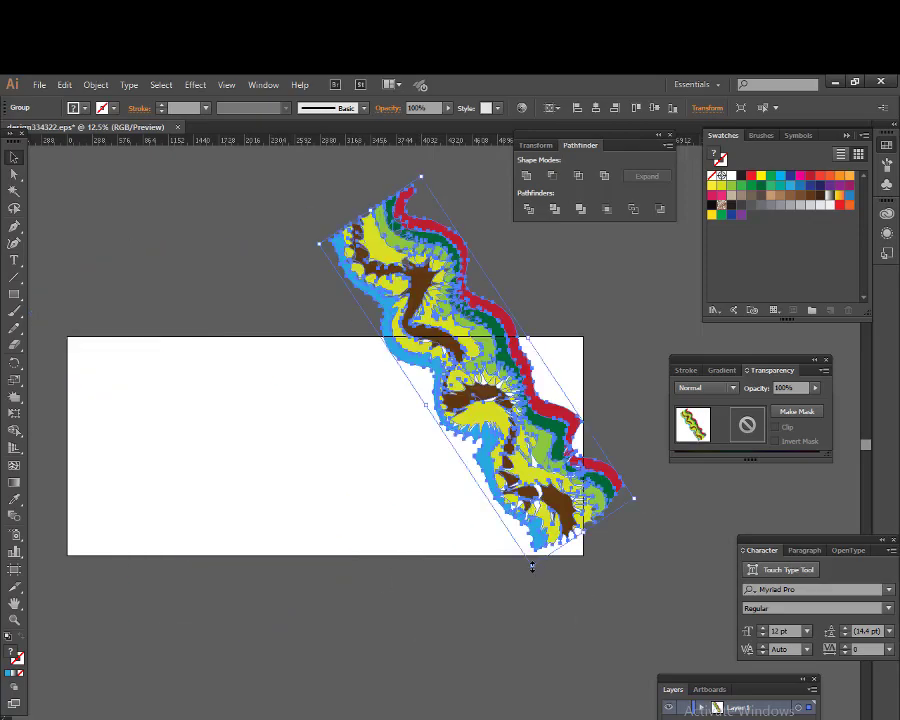
{"action": "mouse_move", "coordinate": [530, 566]}
{"action": "left_mouse_down"}
{"action": "mouse_move", "coordinate": [533, 676]}
{"action": "mouse_move", "coordinate": [600, 665]}
{"action": "left_mouse_up"}
{"action": "left_click_drag", "start_coordinate": [600, 447], "coordinate": [601, 531]}
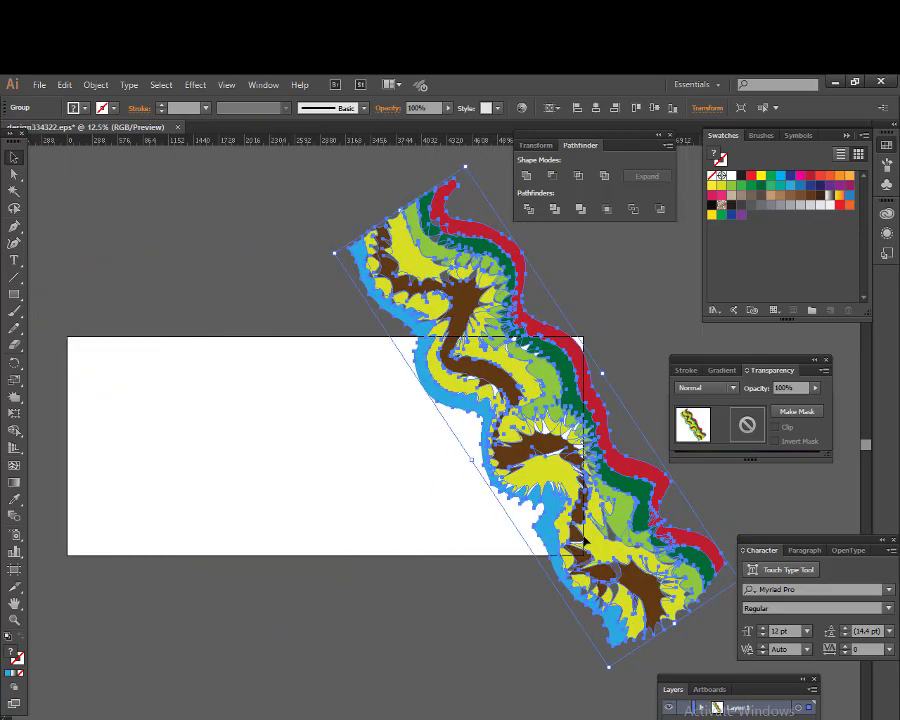
{"action": "left_click", "coordinate": [382, 676]}
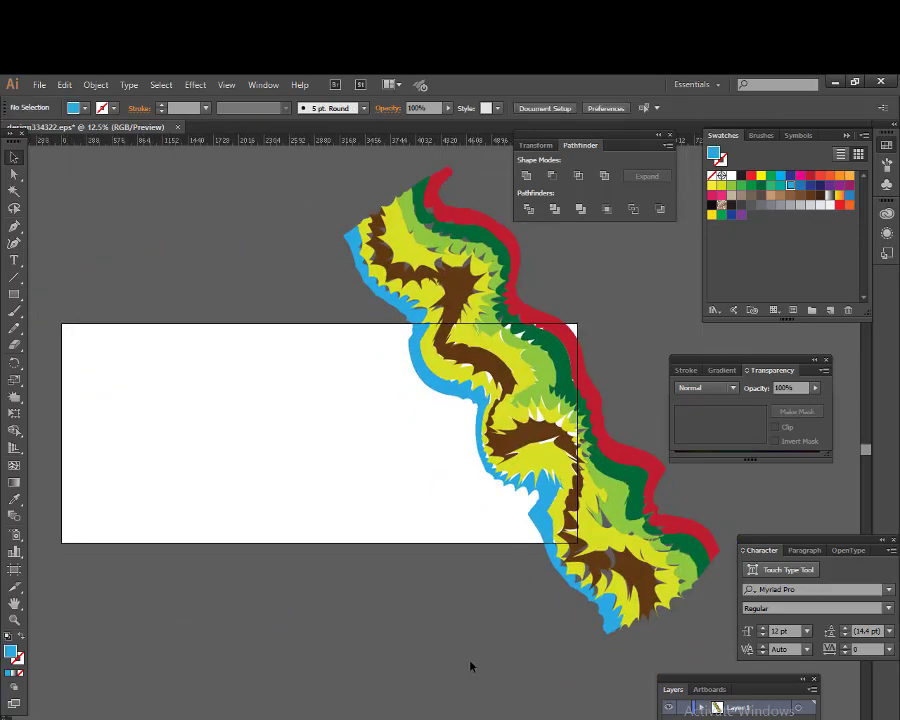
{"action": "left_click", "coordinate": [605, 503]}
{"action": "left_click", "coordinate": [394, 595]}
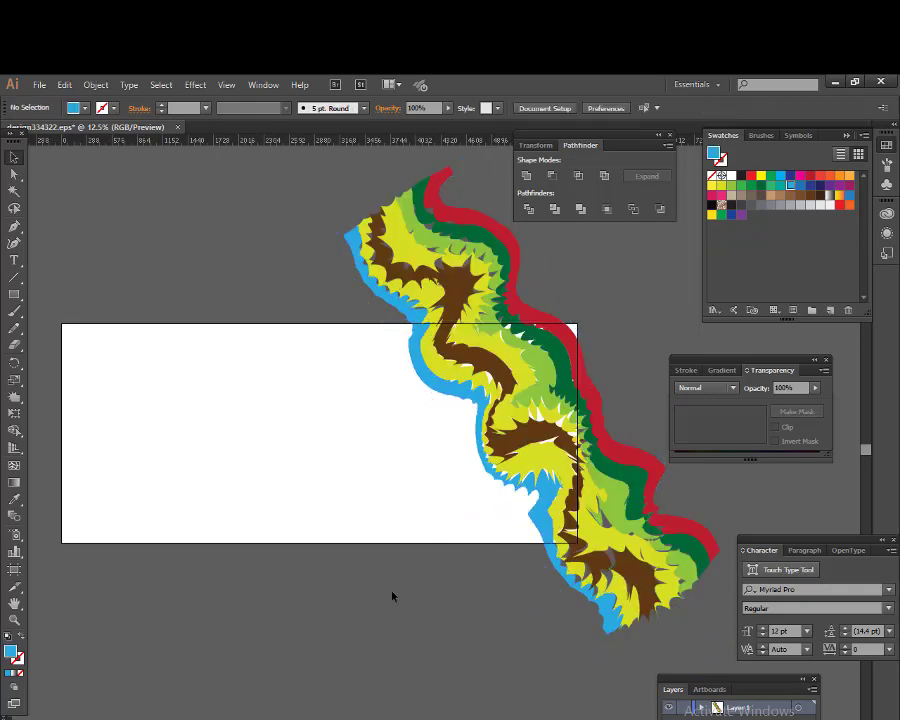
Draw a light blue rectangle covering the artboard, redrawing it after one misplaced attempt.
{"action": "left_click", "coordinate": [14, 294]}
{"action": "mouse_move", "coordinate": [85, 278]}
{"action": "left_mouse_down"}
{"action": "mouse_move", "coordinate": [624, 507]}
{"action": "mouse_move", "coordinate": [630, 474]}
{"action": "left_mouse_up"}
{"action": "key", "text": "ctrl+z"}
{"action": "mouse_move", "coordinate": [70, 308]}
{"action": "left_mouse_down"}
{"action": "mouse_move", "coordinate": [604, 540]}
{"action": "mouse_move", "coordinate": [584, 540]}
{"action": "left_mouse_up"}
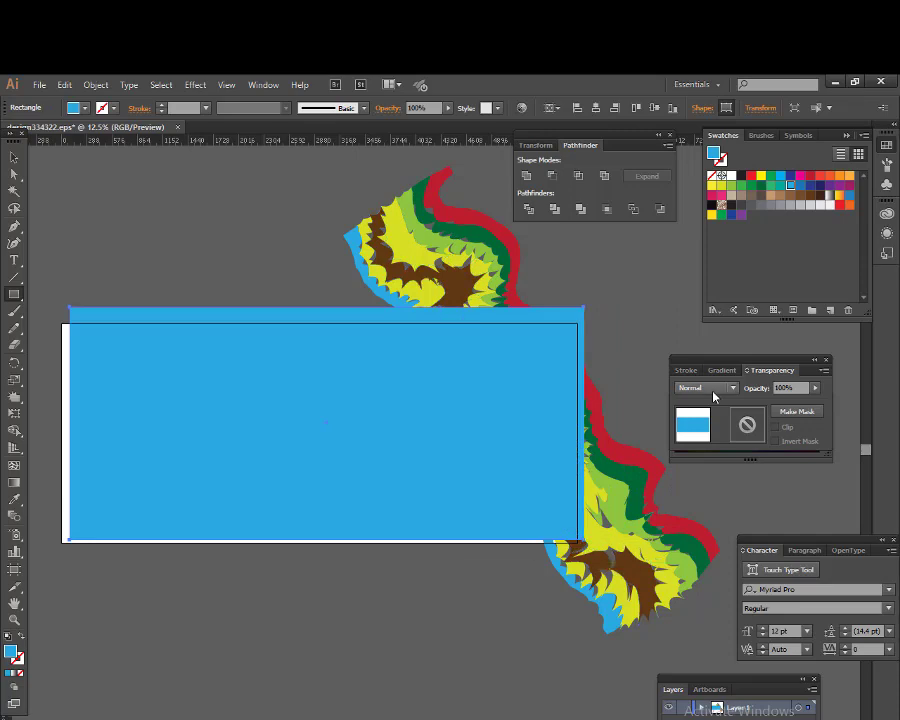
Set the blue rectangle's blend mode to Screen.
{"action": "left_click", "coordinate": [706, 388]}
{"action": "left_click", "coordinate": [706, 488]}
{"action": "left_click", "coordinate": [14, 157]}
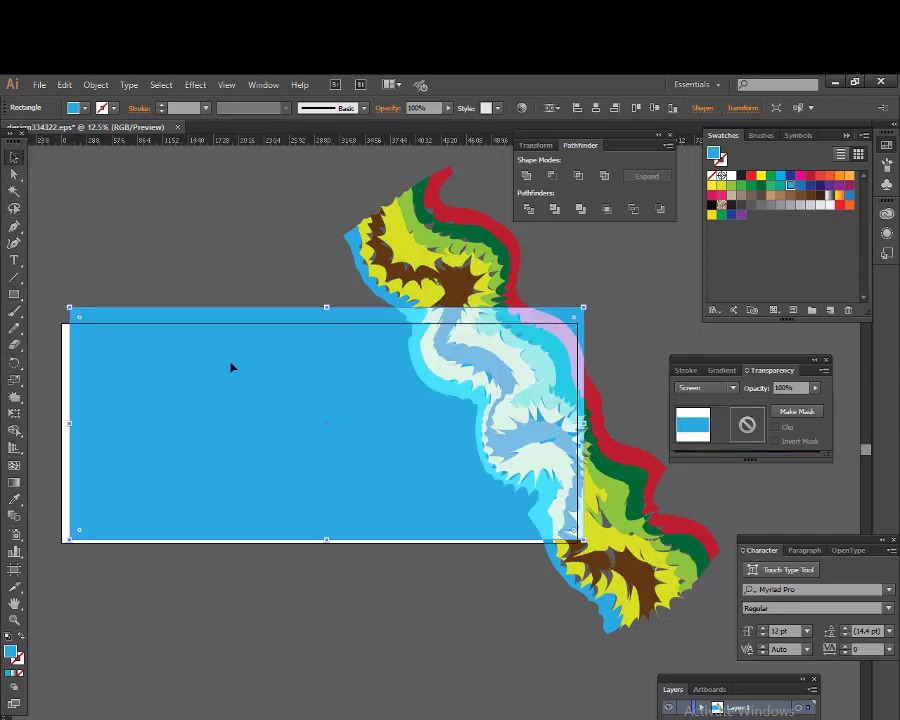
Duplicate and rotate copies of the wavy artwork, placing them below and along the left edge.
{"action": "left_click_drag", "start_coordinate": [486, 317], "coordinate": [176, 387]}
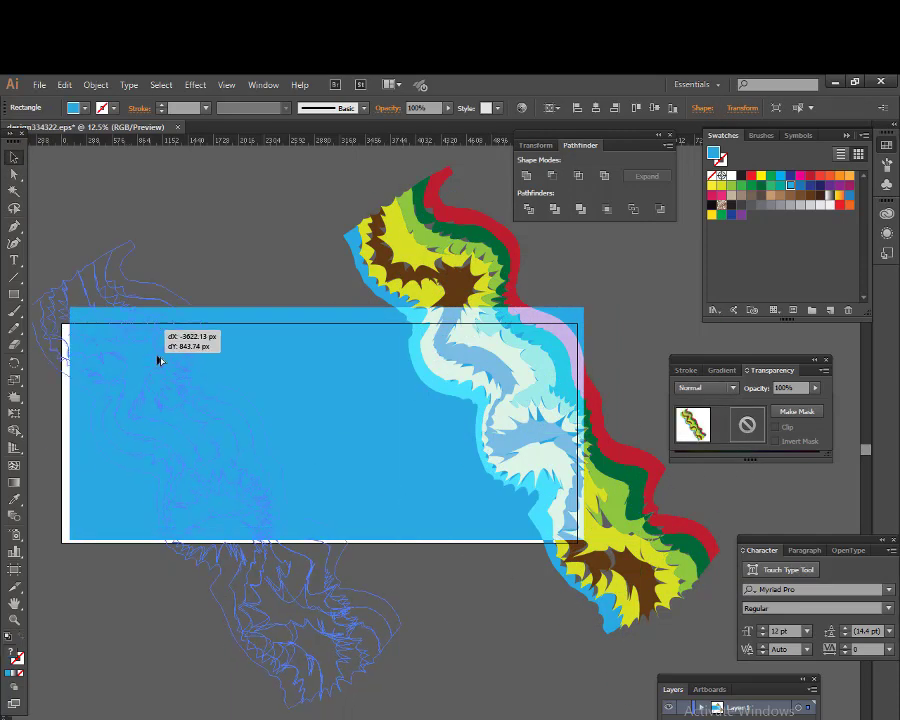
{"action": "mouse_move", "coordinate": [421, 643]}
{"action": "left_mouse_down"}
{"action": "mouse_move", "coordinate": [204, 470]}
{"action": "mouse_move", "coordinate": [480, 484]}
{"action": "left_mouse_up"}
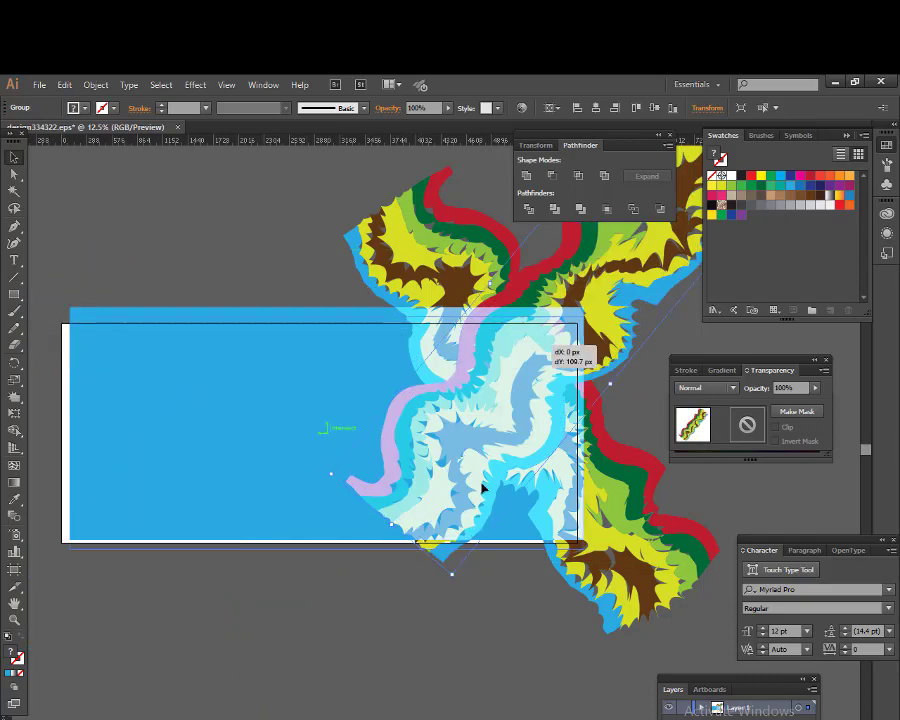
{"action": "left_click_drag", "start_coordinate": [300, 450], "coordinate": [544, 650]}
{"action": "key", "text": "ctrl+z"}
{"action": "left_click_drag", "start_coordinate": [639, 280], "coordinate": [571, 663]}
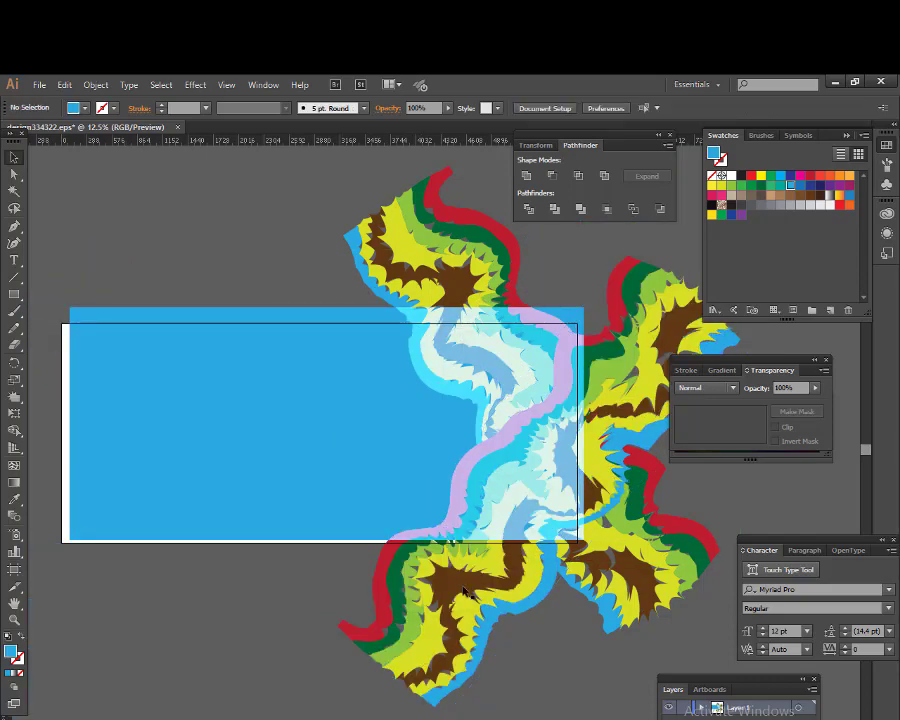
{"action": "left_click_drag", "start_coordinate": [438, 514], "coordinate": [169, 405]}
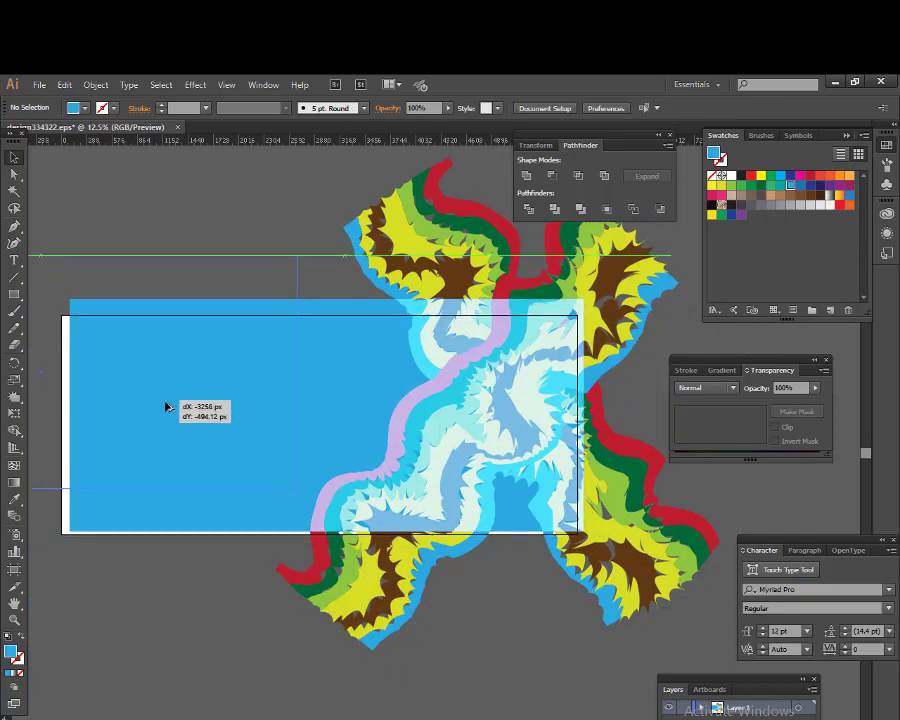
{"action": "left_click_drag", "start_coordinate": [500, 620], "coordinate": [73, 513]}
Draw a rectangle matching the blue box and select all the artwork.
{"action": "left_click", "coordinate": [215, 662]}
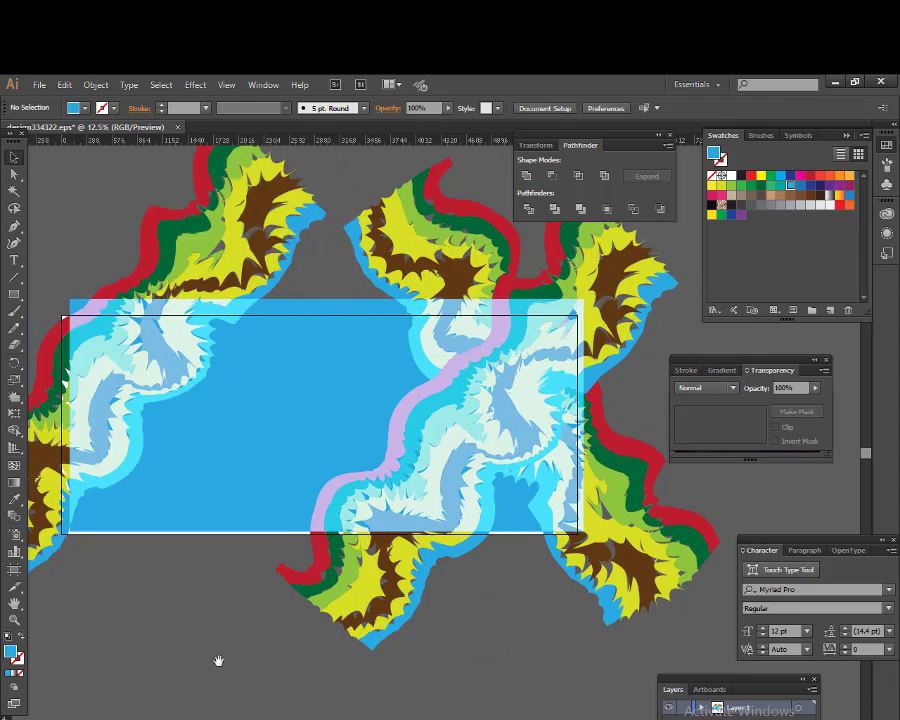
{"action": "scroll", "coordinate": [300, 400], "scroll_direction": "up", "scroll_amount": 1}
{"action": "key", "text": "m"}
{"action": "left_click_drag", "start_coordinate": [75, 293], "coordinate": [575, 555]}
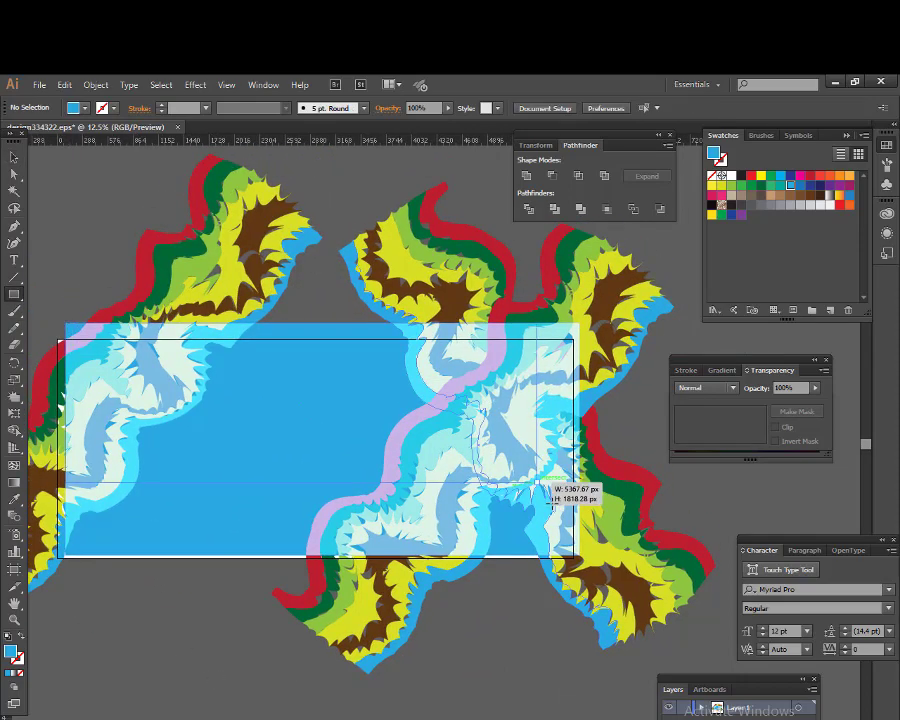
{"action": "key", "text": "ctrl+a"}
Clip the artwork to the top rectangle and fit the artboard to the artwork bounds.
{"action": "right_click", "coordinate": [444, 432]}
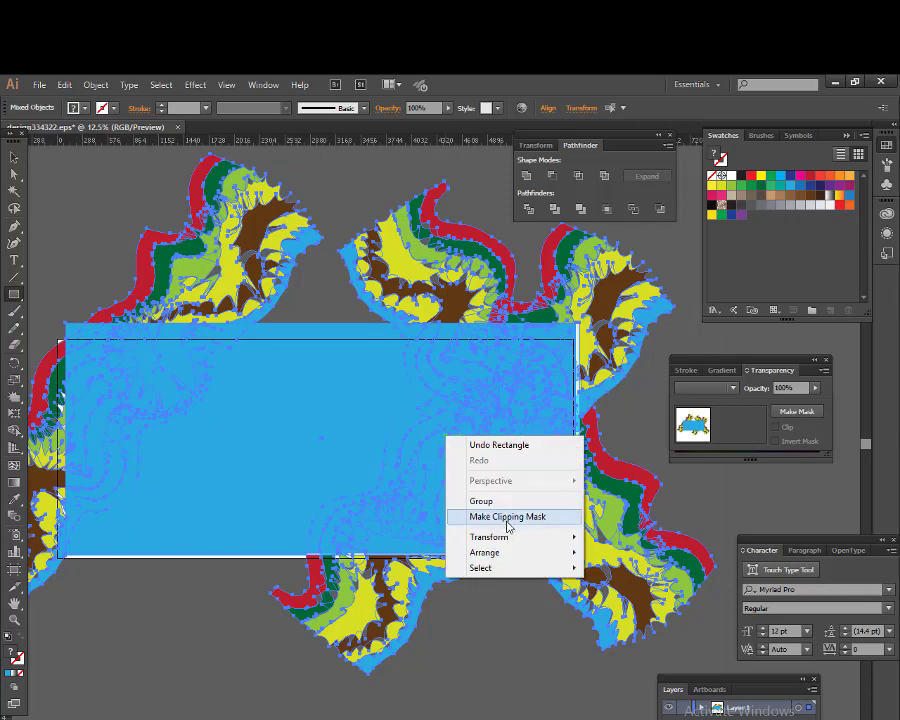
{"action": "left_click", "coordinate": [502, 514]}
{"action": "left_click", "coordinate": [14, 568]}
{"action": "left_click", "coordinate": [130, 105]}
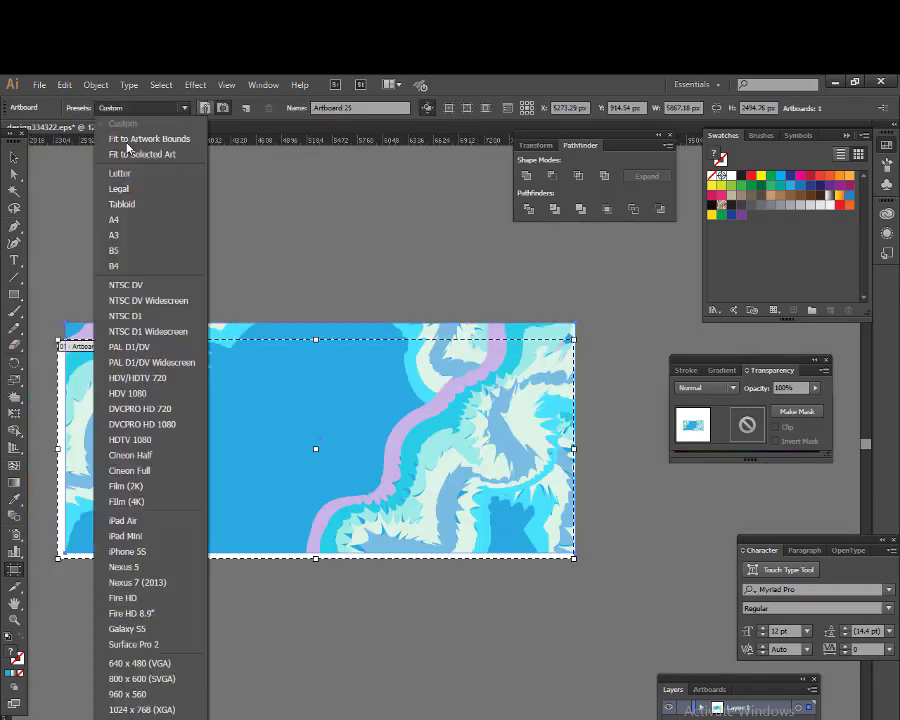
{"action": "left_click", "coordinate": [160, 137]}
Select all the artwork and paste in a copy of the stripe artwork.
{"action": "left_click", "coordinate": [14, 157]}
{"action": "left_click", "coordinate": [510, 632]}
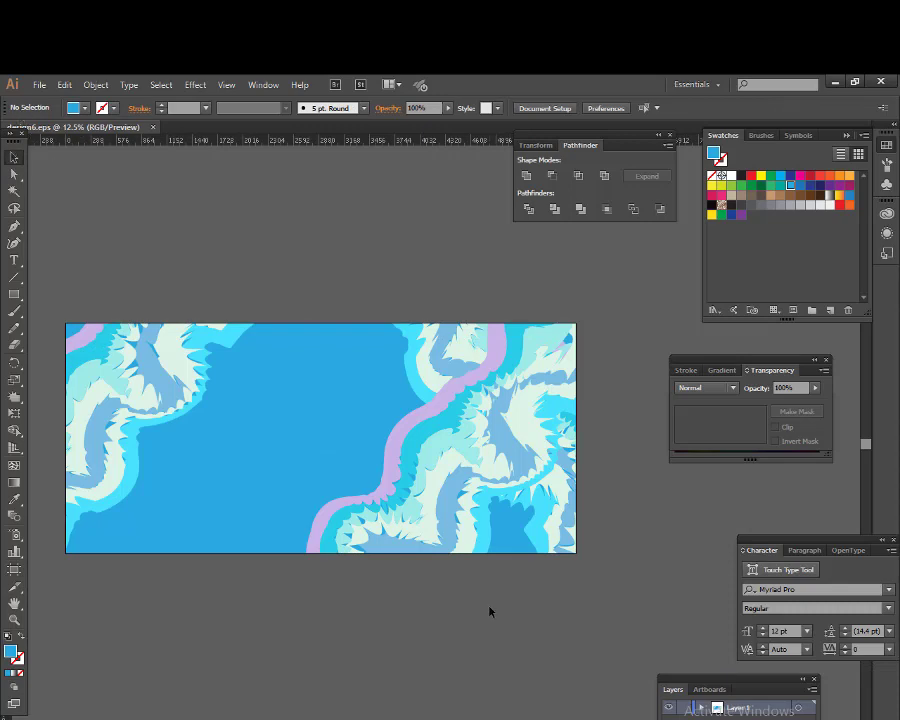
{"action": "key", "text": "ctrl+a"}
{"action": "key", "text": "ctrl+v"}
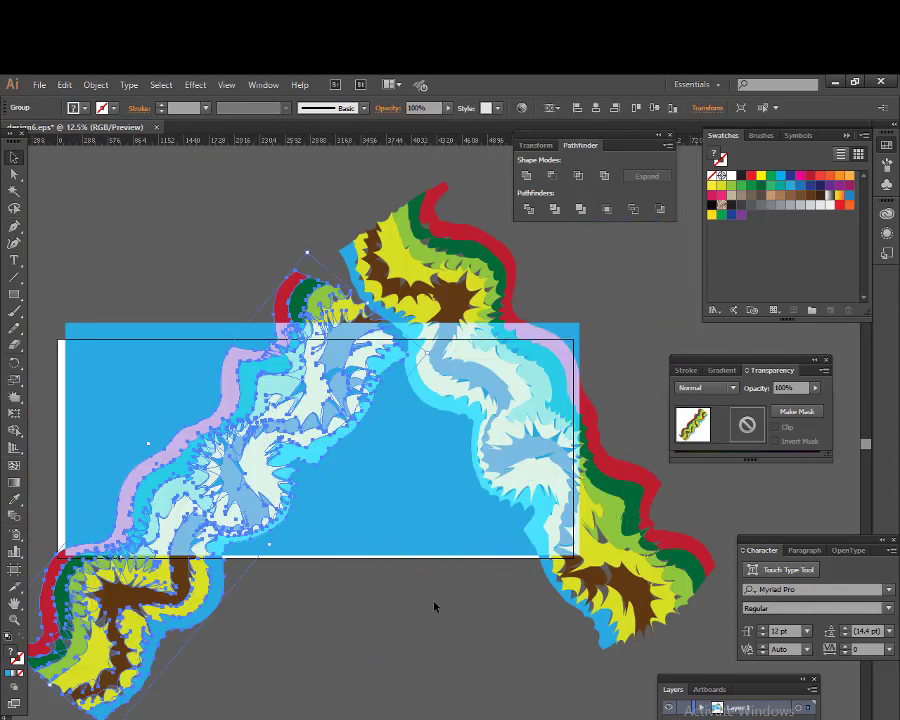
Fill the blue rectangle with a dark navy swatch.
{"action": "left_click", "coordinate": [434, 607]}
{"action": "left_click", "coordinate": [408, 492]}
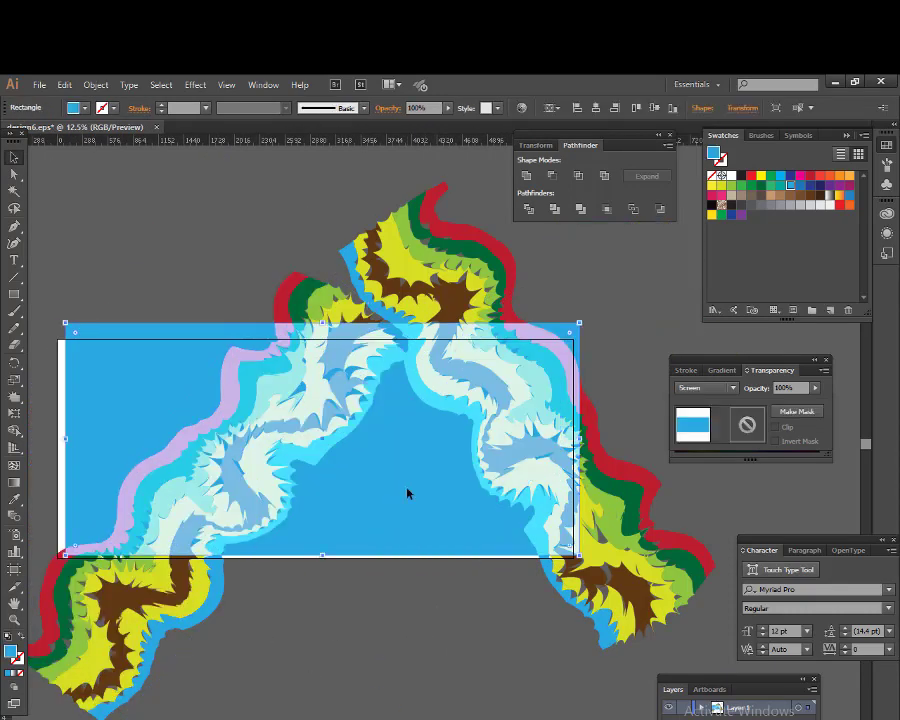
{"action": "left_click", "coordinate": [790, 177]}
{"action": "left_click_drag", "start_coordinate": [162, 340], "coordinate": [412, 206]}
{"action": "key", "text": "ctrl+z"}
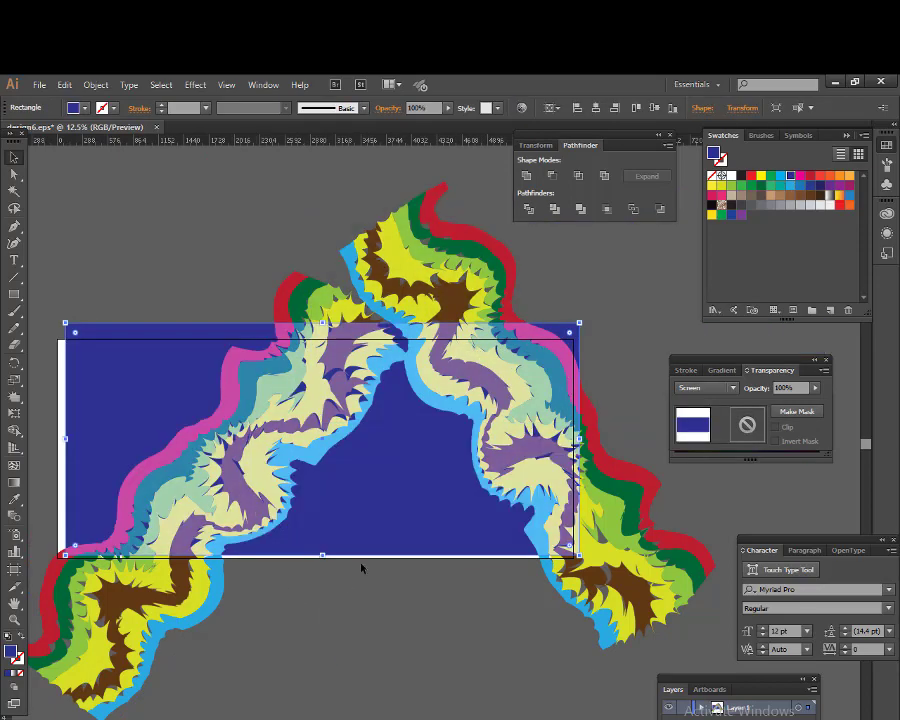
Rotate the stripe group about 45 degrees so the copies form a V.
{"action": "mouse_move", "coordinate": [362, 568]}
{"action": "left_mouse_down"}
{"action": "mouse_move", "coordinate": [415, 260]}
{"action": "mouse_move", "coordinate": [562, 348]}
{"action": "left_mouse_up"}
{"action": "left_click", "coordinate": [532, 623]}
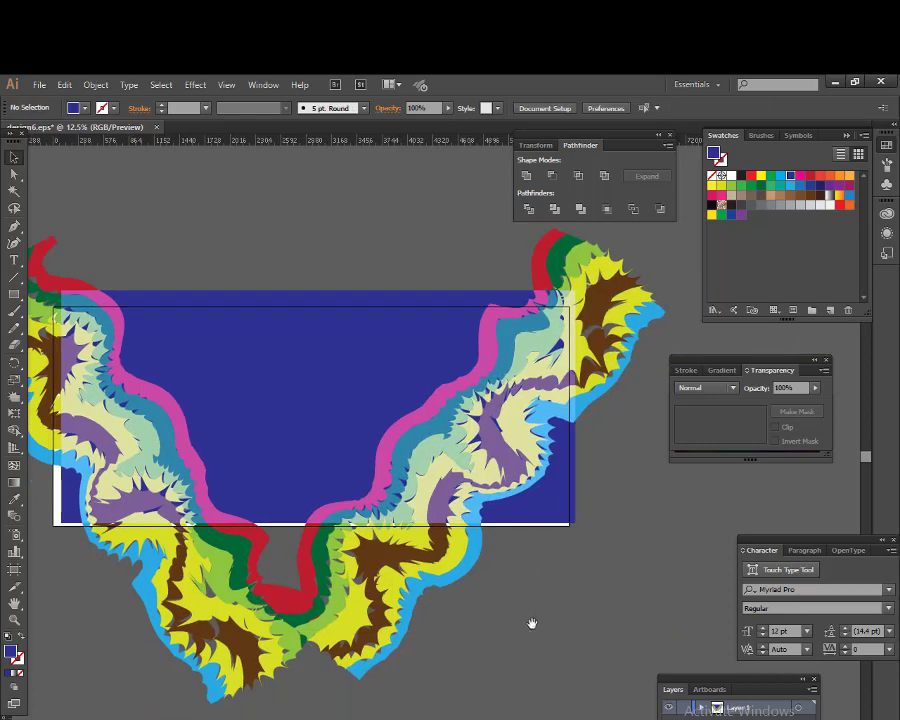
{"action": "left_click_drag", "start_coordinate": [14, 294], "coordinate": [60, 327]}
Draw a large circle and cut out a smaller concentric copy to form a ring.
{"action": "mouse_move", "coordinate": [316, 392]}
{"action": "left_mouse_down"}
{"action": "mouse_move", "coordinate": [422, 478]}
{"action": "mouse_move", "coordinate": [514, 590]}
{"action": "left_mouse_up"}
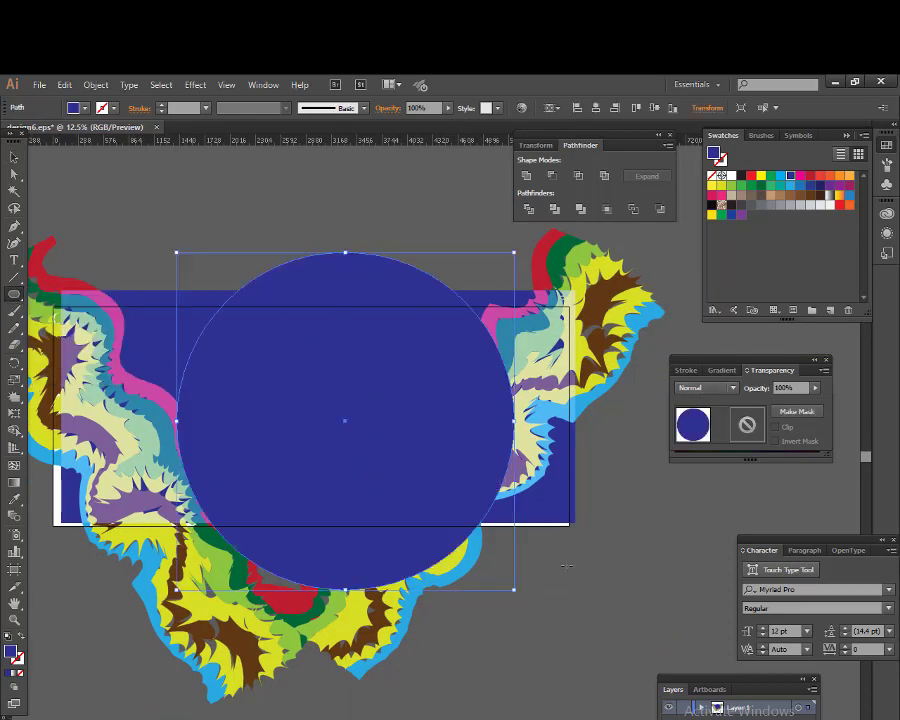
{"action": "key", "text": "v"}
{"action": "left_click_drag", "start_coordinate": [513, 590], "coordinate": [470, 545]}
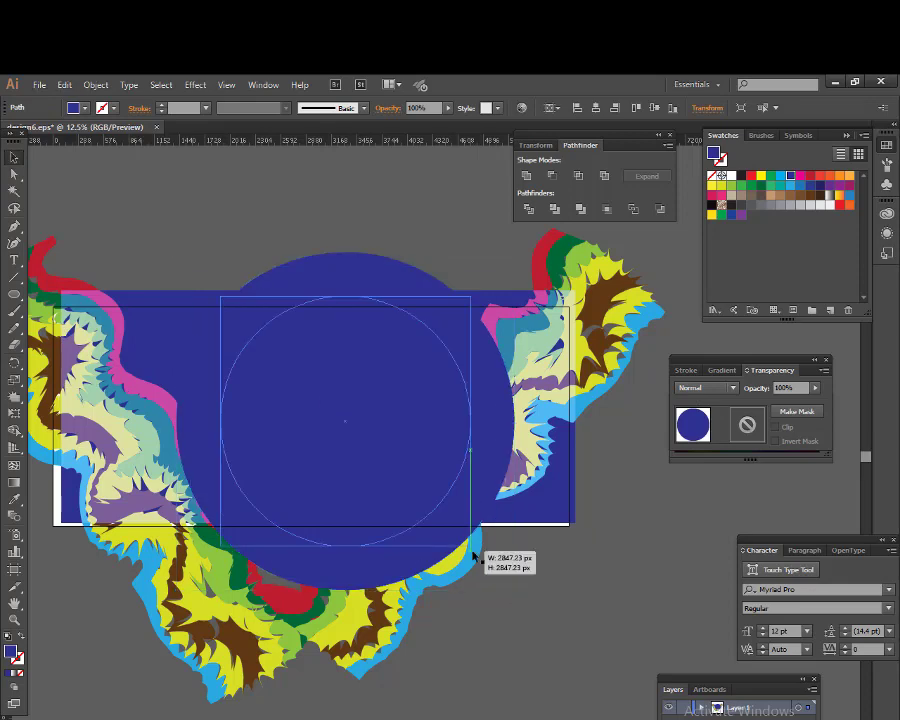
{"action": "left_click", "coordinate": [551, 176]}
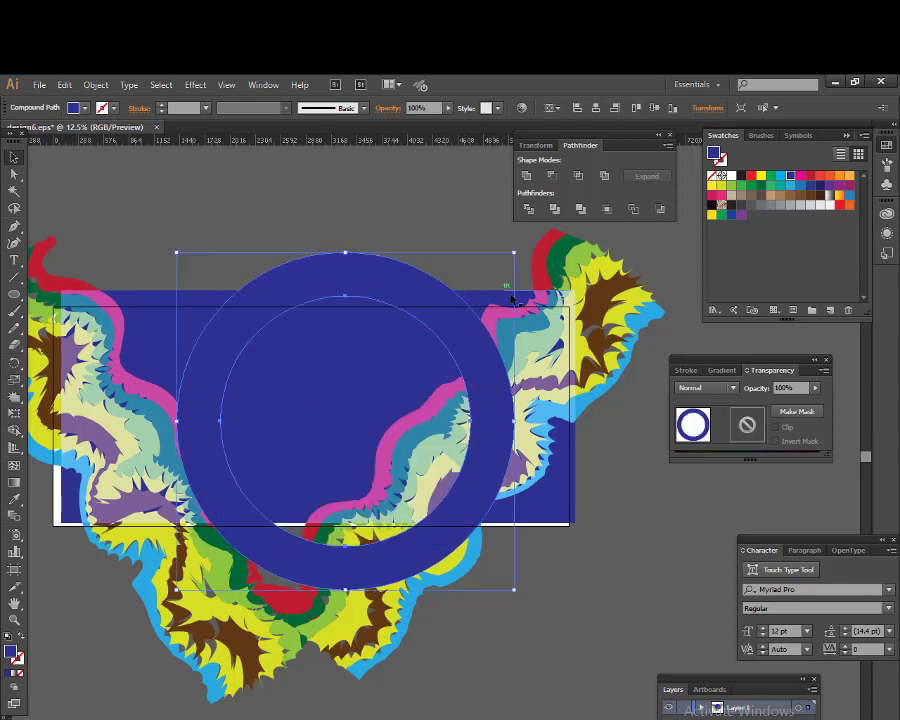
{"action": "left_click_drag", "start_coordinate": [514, 255], "coordinate": [474, 292]}
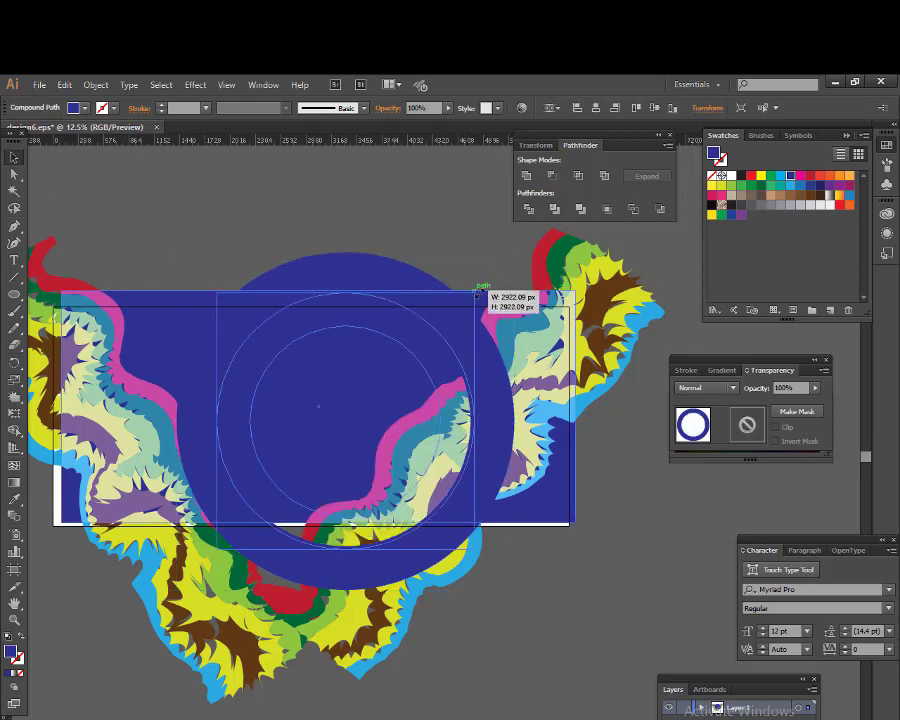
Fill the ring white at 19% opacity, enlarge it, and move it up-left.
{"action": "left_click", "coordinate": [771, 186]}
{"action": "left_click", "coordinate": [735, 193]}
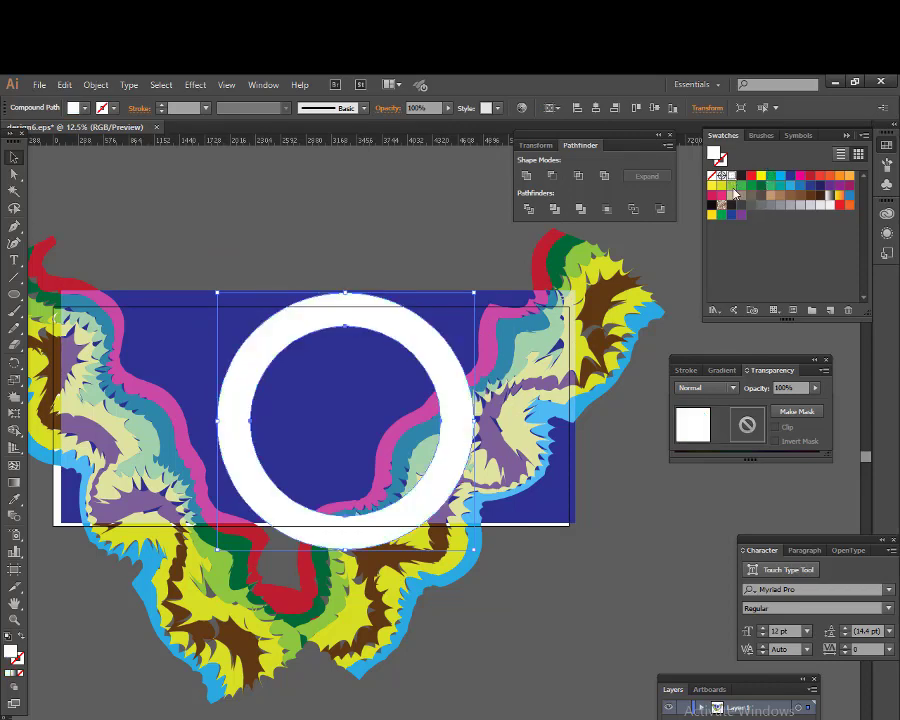
{"action": "left_click", "coordinate": [817, 392]}
{"action": "left_click", "coordinate": [763, 408]}
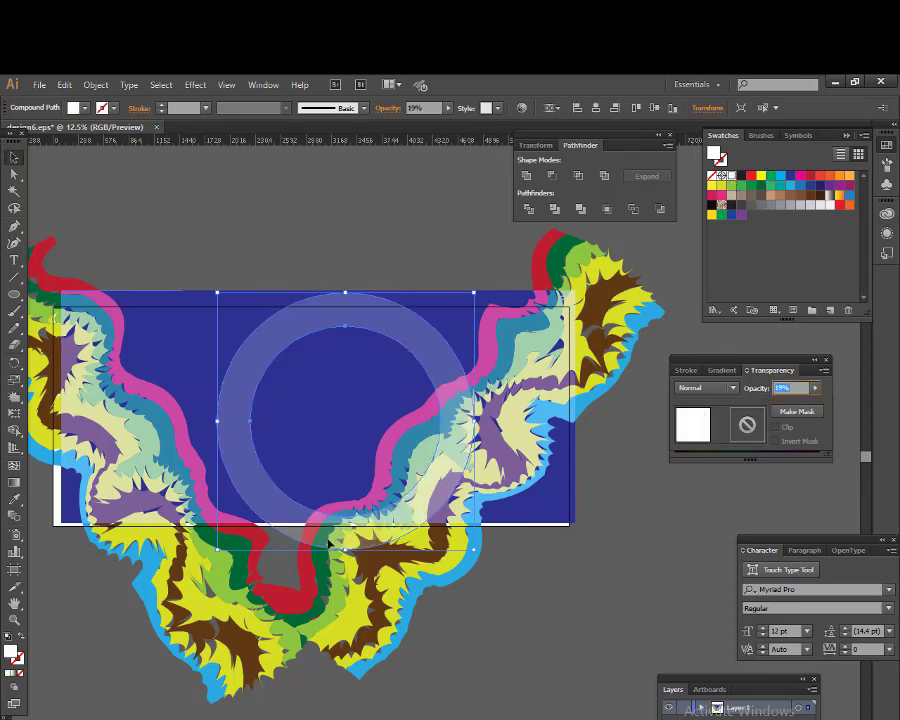
{"action": "left_click_drag", "start_coordinate": [474, 556], "coordinate": [548, 622]}
{"action": "left_click", "coordinate": [580, 648]}
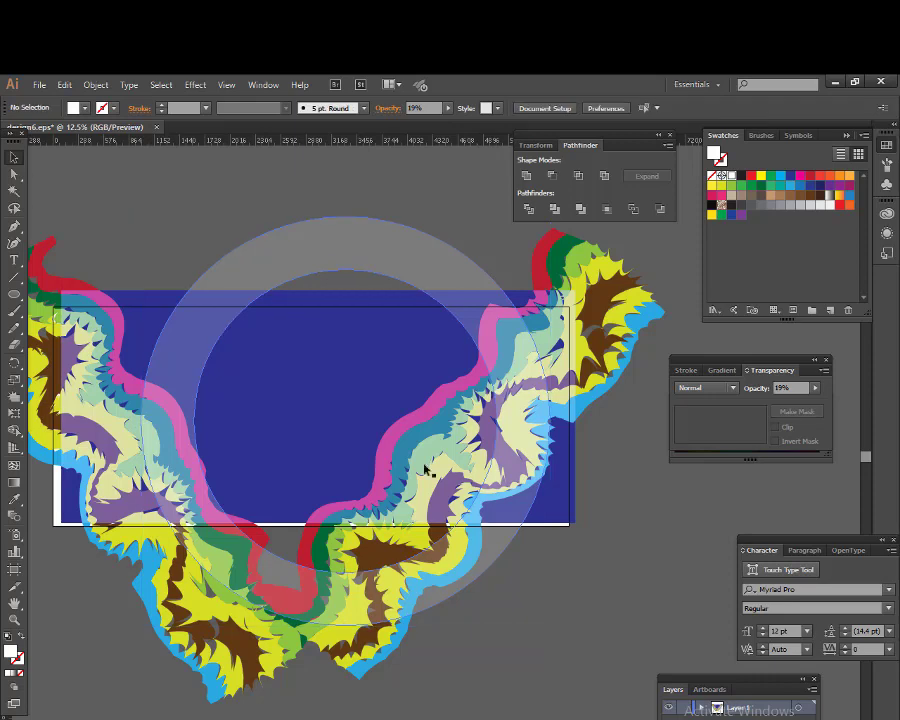
{"action": "left_click", "coordinate": [427, 466]}
{"action": "left_click_drag", "start_coordinate": [415, 278], "coordinate": [315, 190]}
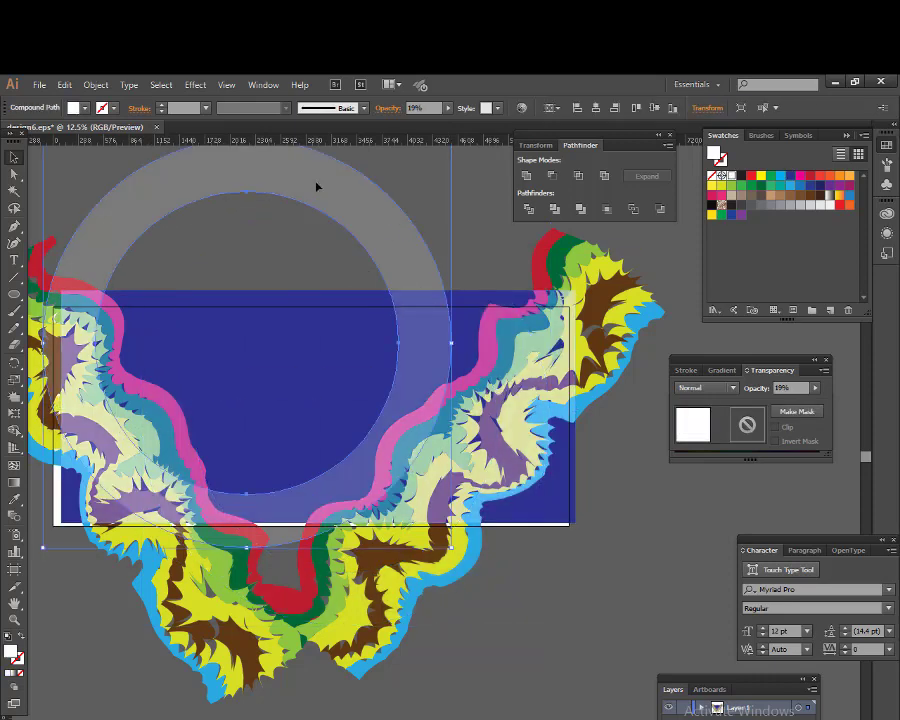
Make a smaller ring copy inside the large one and fill it red.
{"action": "left_click_drag", "start_coordinate": [452, 548], "coordinate": [388, 484]}
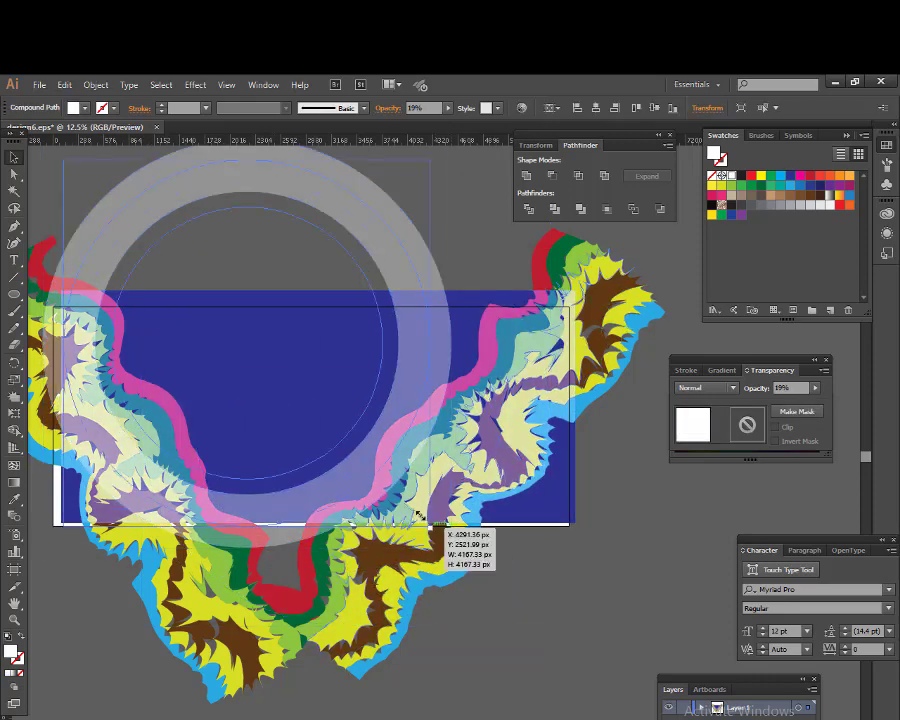
{"action": "left_click", "coordinate": [750, 177]}
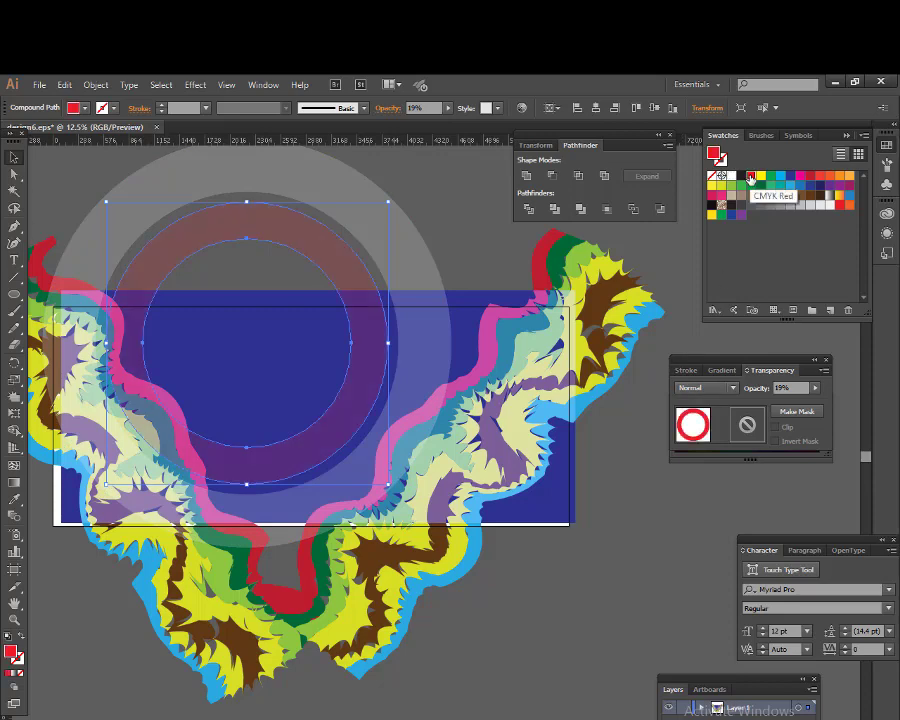
{"action": "left_click", "coordinate": [562, 647]}
{"action": "key", "text": "l"}
{"action": "key", "text": "v"}
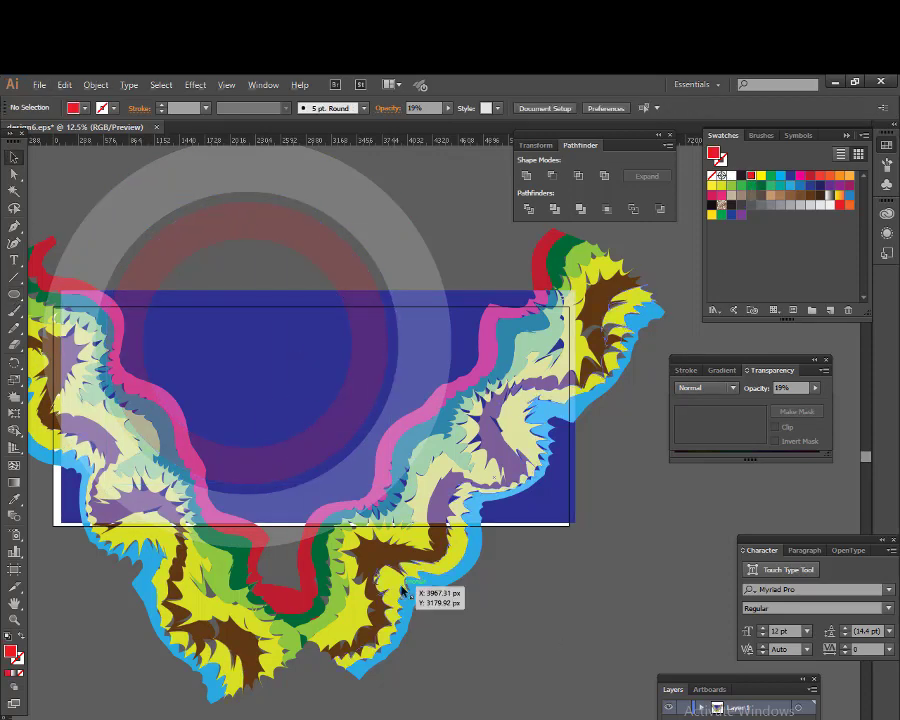
{"action": "mouse_move", "coordinate": [392, 585]}
{"action": "left_mouse_down"}
{"action": "mouse_move", "coordinate": [310, 505]}
{"action": "mouse_move", "coordinate": [361, 414]}
{"action": "mouse_move", "coordinate": [444, 666]}
{"action": "left_mouse_up"}
{"action": "left_click", "coordinate": [423, 686]}
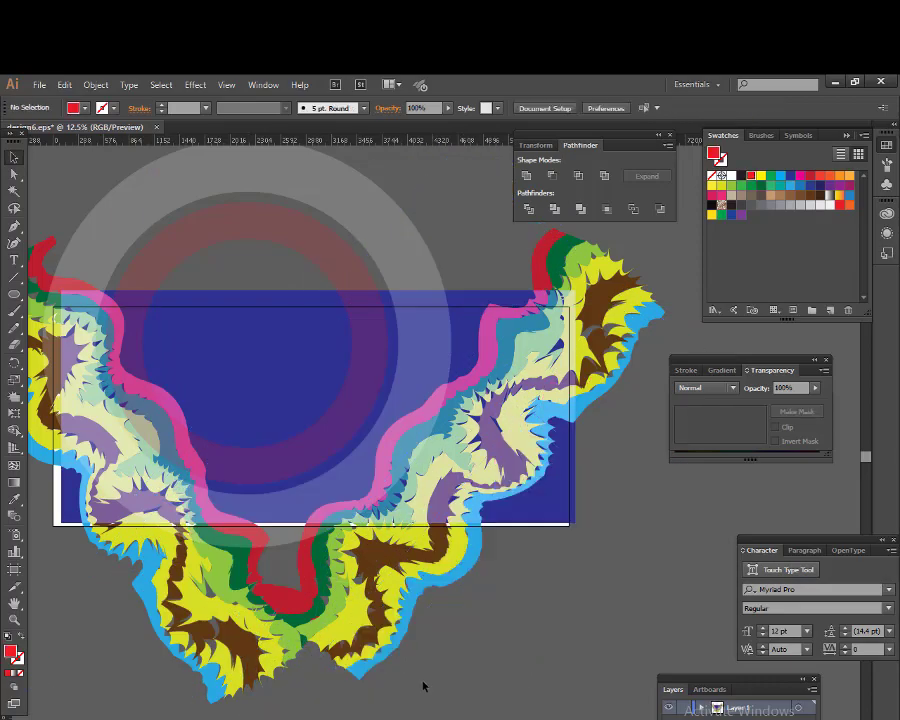
Duplicate the ring, recolour the copy white, and scatter small white rings over the design.
{"action": "left_click", "coordinate": [400, 640]}
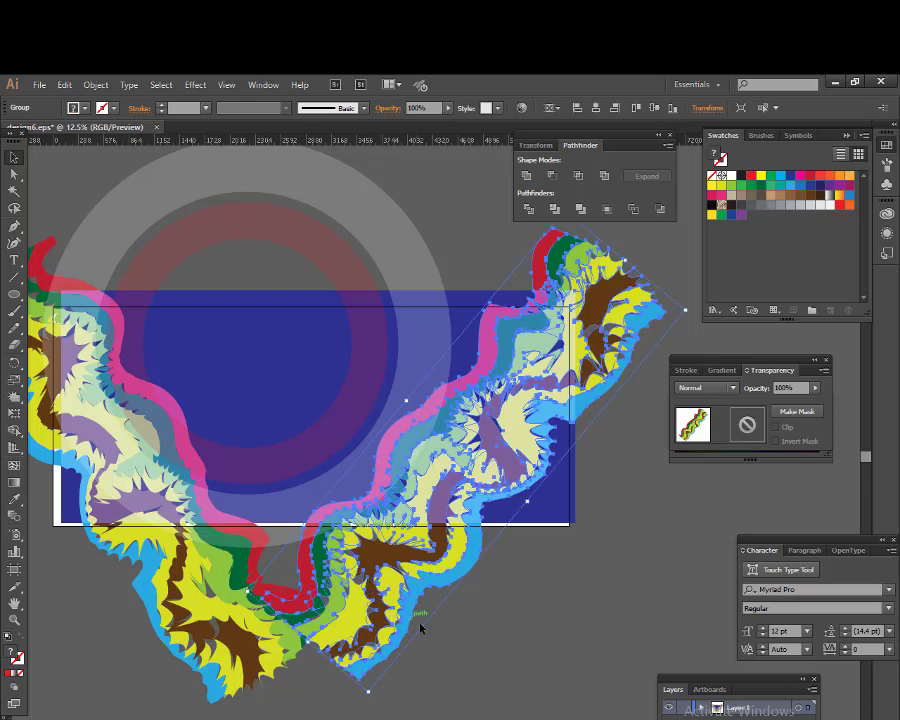
{"action": "mouse_move", "coordinate": [496, 636]}
{"action": "left_mouse_down"}
{"action": "mouse_move", "coordinate": [347, 385]}
{"action": "mouse_move", "coordinate": [270, 407]}
{"action": "mouse_move", "coordinate": [415, 476]}
{"action": "left_mouse_up"}
{"action": "left_click", "coordinate": [791, 175]}
{"action": "left_click", "coordinate": [722, 176]}
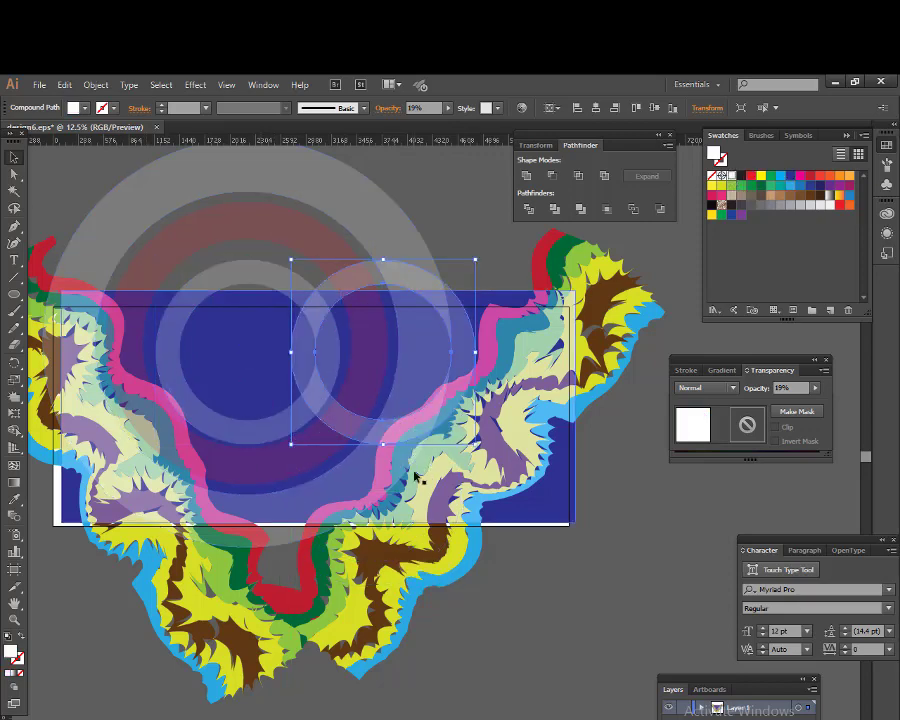
{"action": "mouse_move", "coordinate": [473, 260]}
{"action": "left_mouse_down"}
{"action": "mouse_move", "coordinate": [441, 294]}
{"action": "mouse_move", "coordinate": [475, 270]}
{"action": "mouse_move", "coordinate": [591, 464]}
{"action": "mouse_move", "coordinate": [210, 318]}
{"action": "left_mouse_up"}
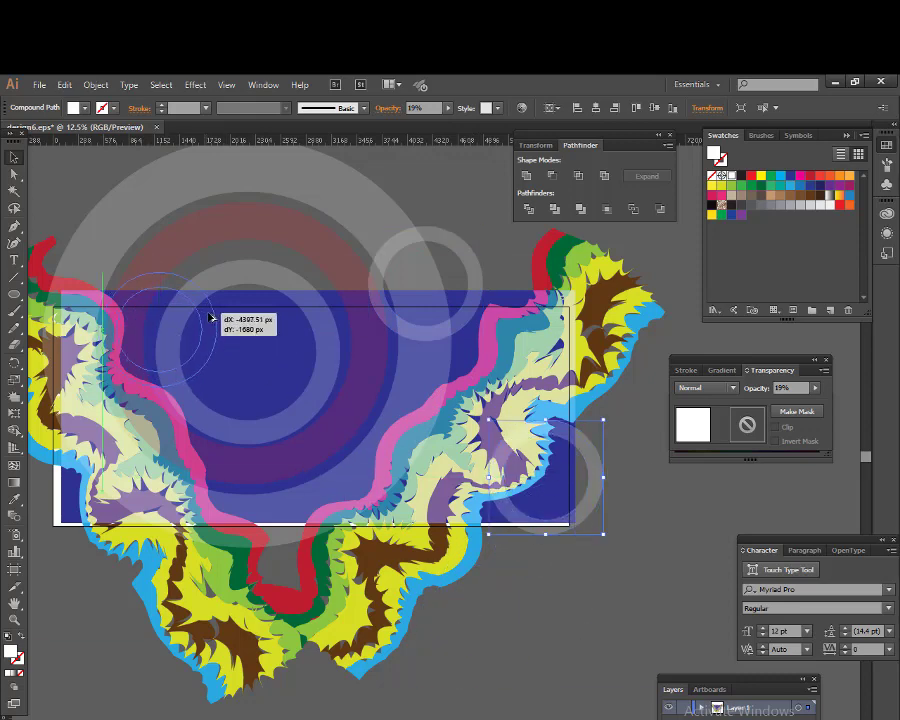
{"action": "left_click", "coordinate": [496, 666]}
Draw a rectangle on top, select everything, and clip all the artwork to it.
{"action": "scroll", "coordinate": [300, 400], "scroll_direction": "up", "scroll_amount": 1}
{"action": "mouse_move", "coordinate": [14, 294]}
{"action": "left_mouse_down"}
{"action": "mouse_move", "coordinate": [90, 292]}
{"action": "mouse_move", "coordinate": [568, 538]}
{"action": "left_mouse_up"}
{"action": "key", "text": "ctrl+a"}
{"action": "right_click", "coordinate": [352, 400]}
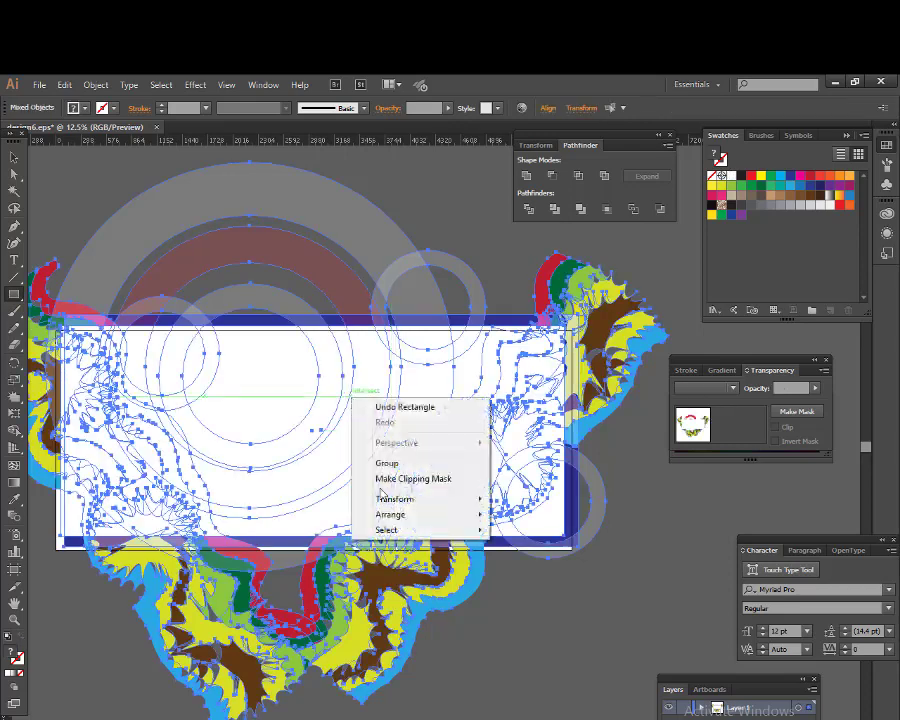
{"action": "left_click", "coordinate": [412, 478]}
{"action": "left_click", "coordinate": [12, 570]}
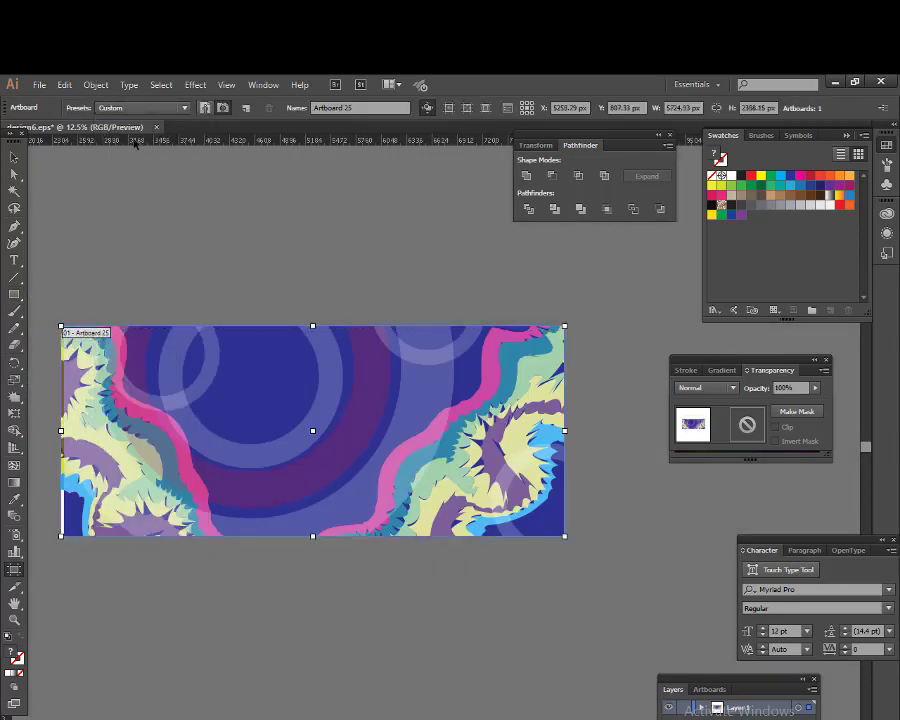
{"action": "key", "text": "F10"}
{"action": "left_click", "coordinate": [14, 157]}
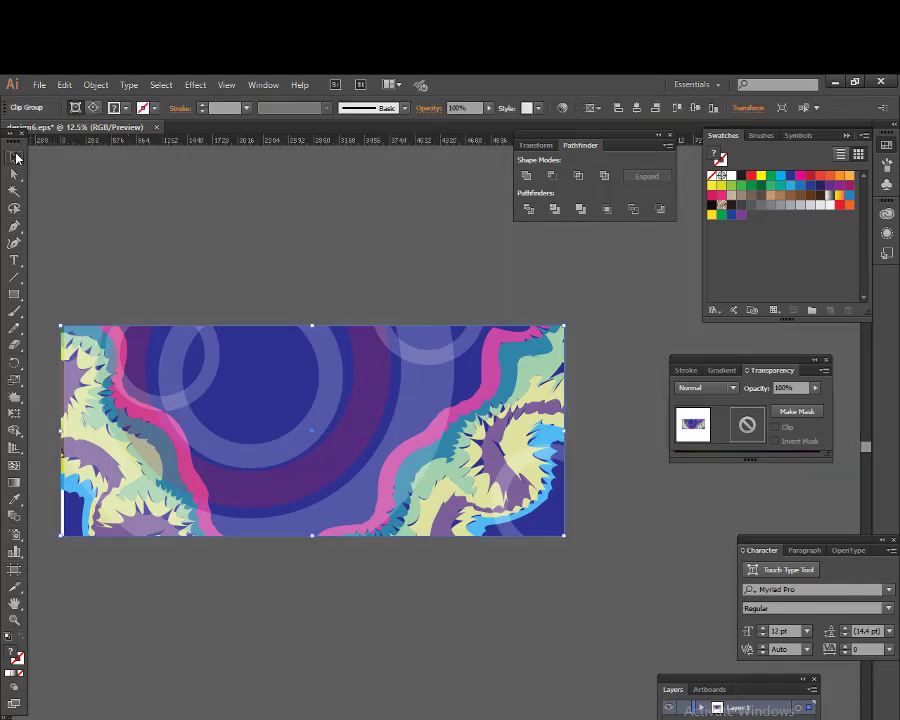
{"action": "left_click_drag", "start_coordinate": [393, 384], "coordinate": [393, 609]}
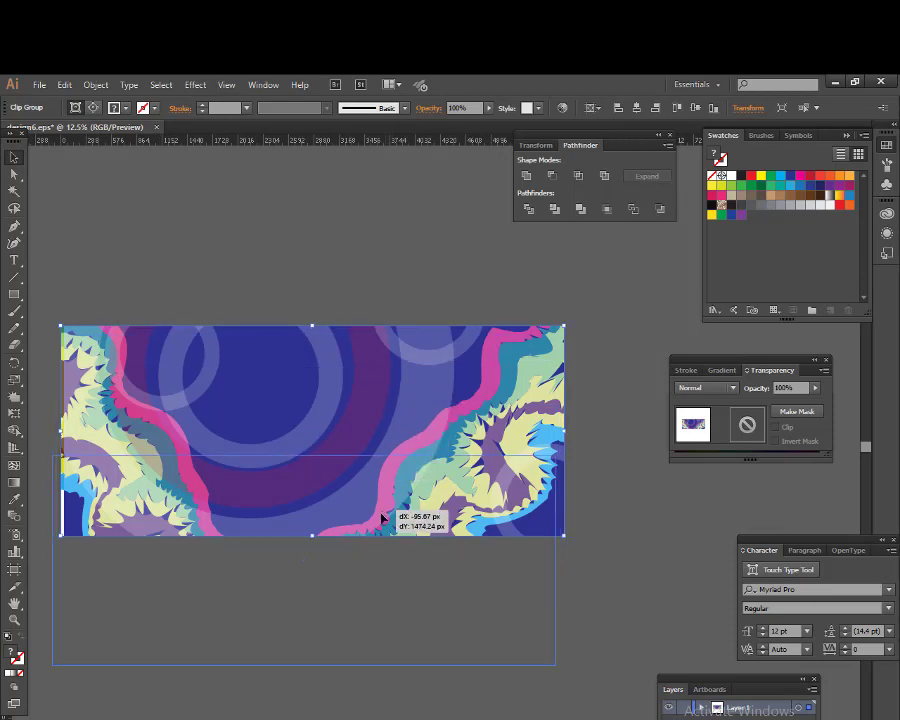
{"action": "key", "text": "ctrl+z"}
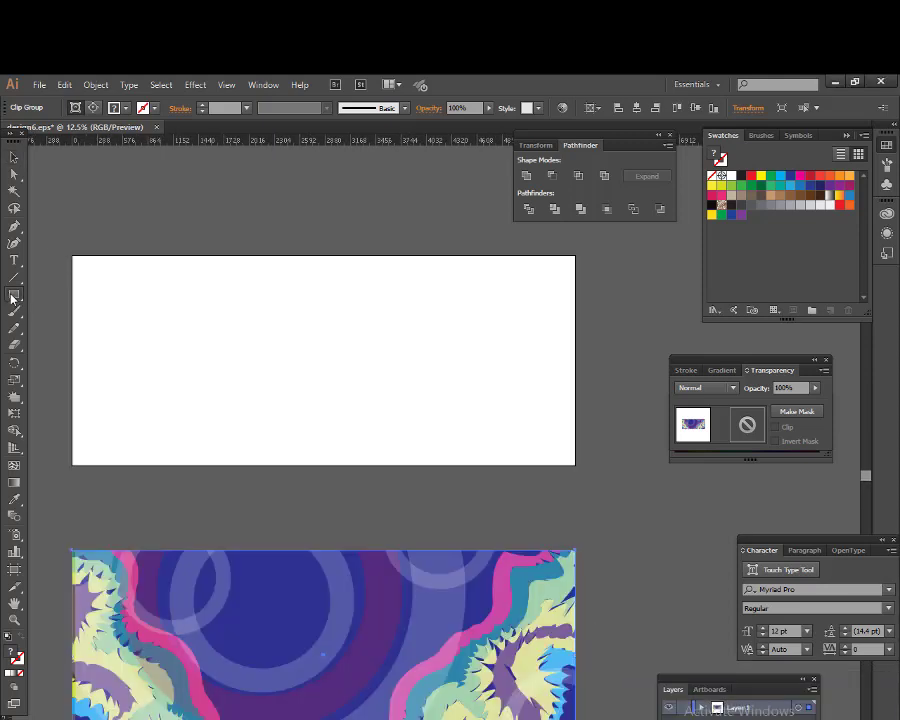
Draw a white rectangle covering the new artboard and try pasting 72 pt text, then undo it.
{"action": "left_click", "coordinate": [13, 294]}
{"action": "left_click_drag", "start_coordinate": [51, 237], "coordinate": [588, 477]}
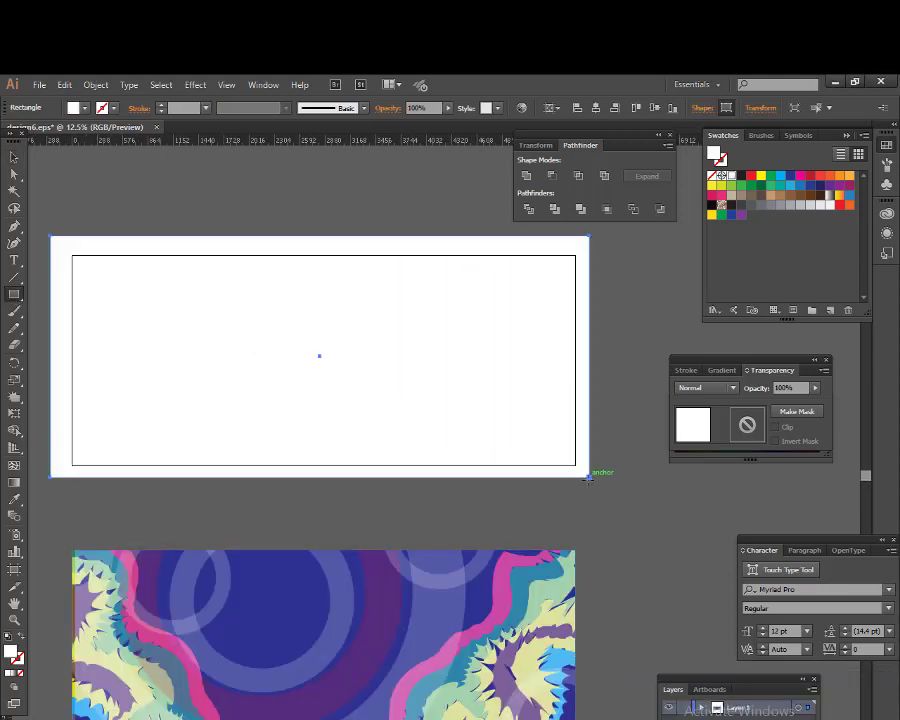
{"action": "left_click", "coordinate": [89, 280]}
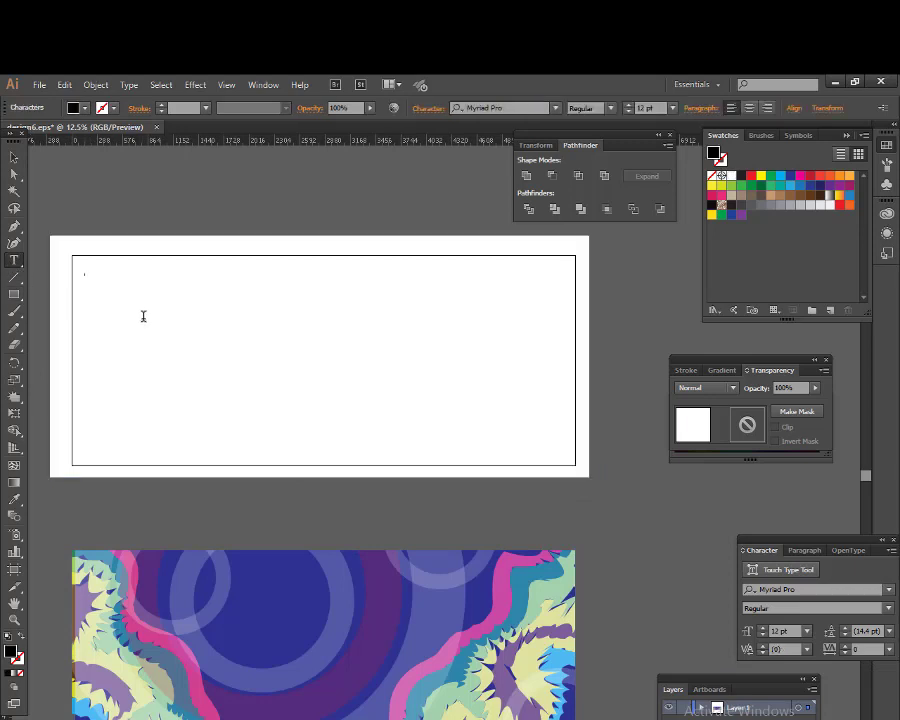
{"action": "left_click", "coordinate": [674, 108]}
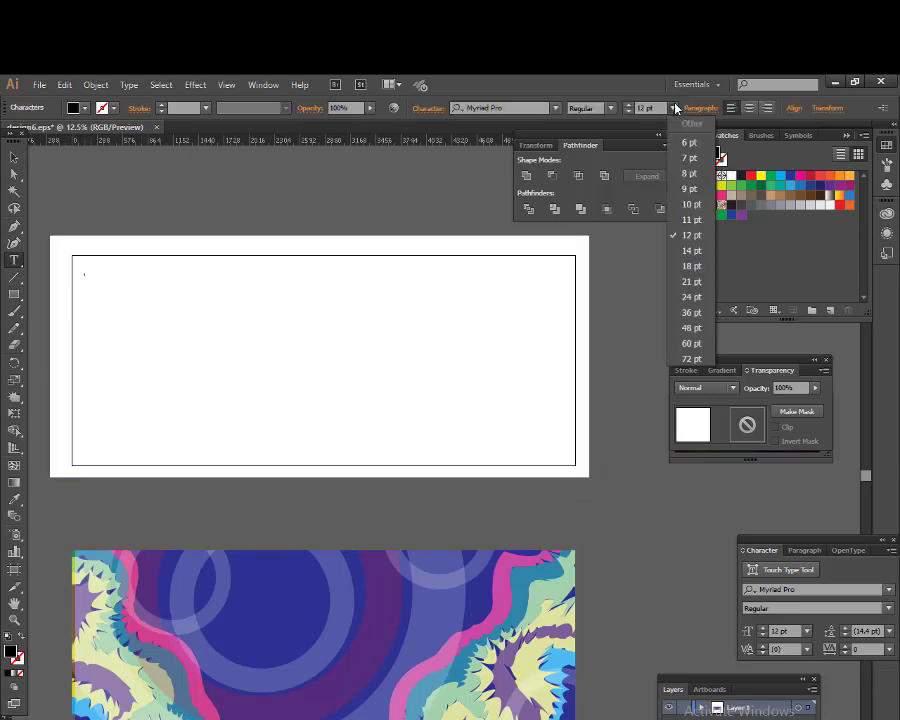
{"action": "left_click", "coordinate": [692, 359]}
{"action": "key", "text": "ctrl+v"}
{"action": "key", "text": "ctrl+z"}
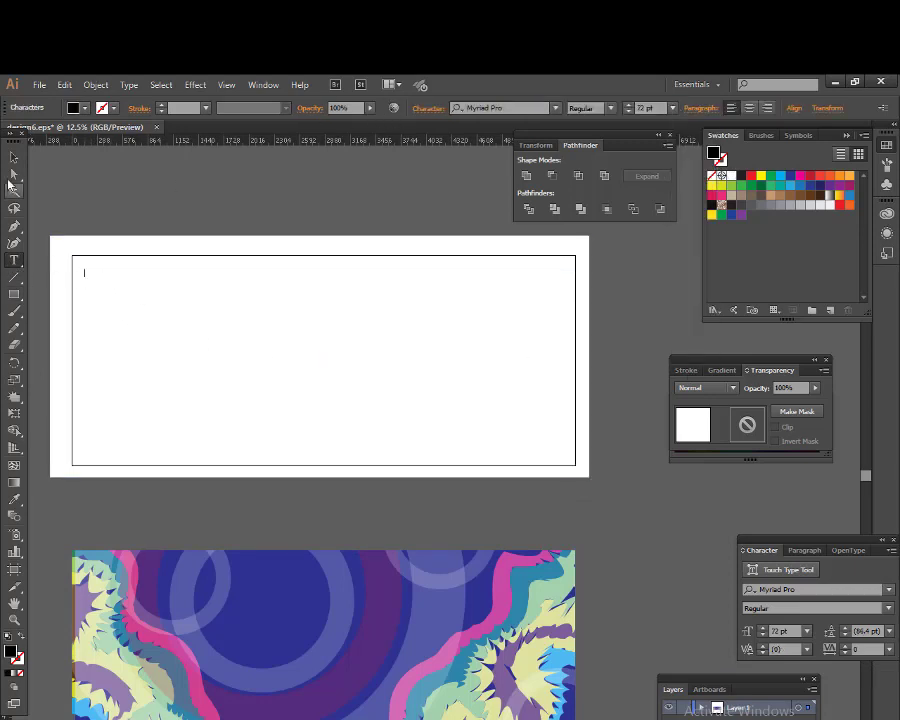
{"action": "key", "text": "Escape"}
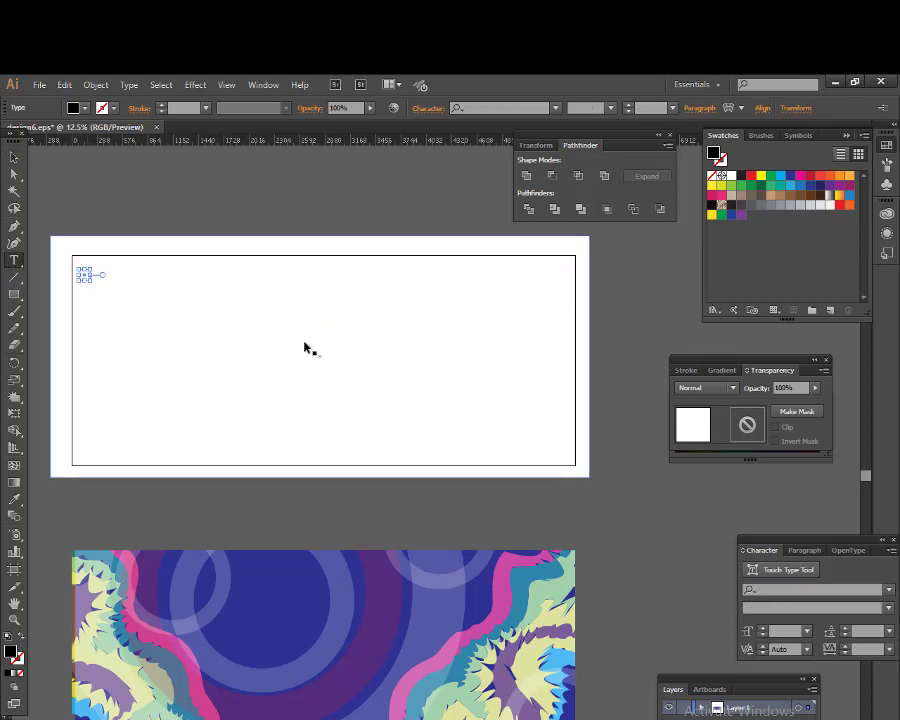
Draw a text frame across the white artboard and paste the paragraph into it.
{"action": "left_click", "coordinate": [305, 347], "text": "ctrl"}
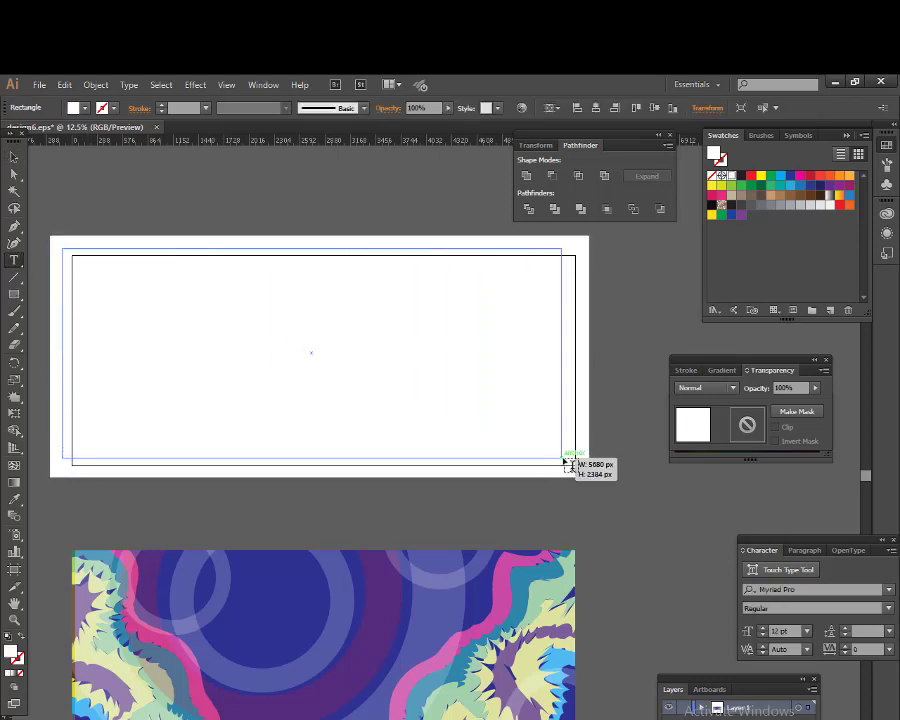
{"action": "left_click_drag", "start_coordinate": [63, 249], "coordinate": [561, 458]}
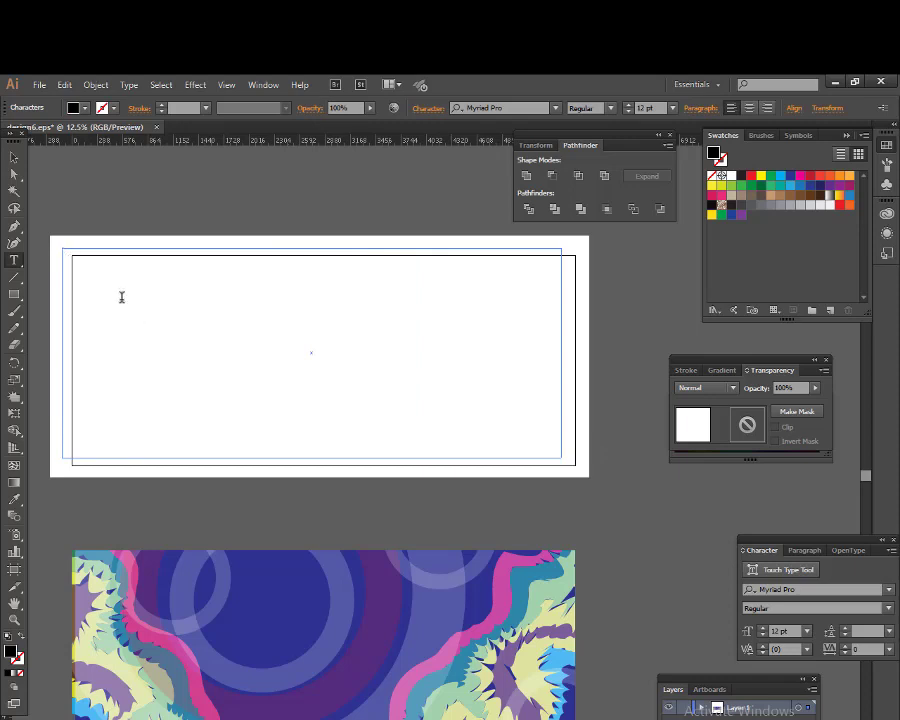
{"action": "key", "text": "Escape"}
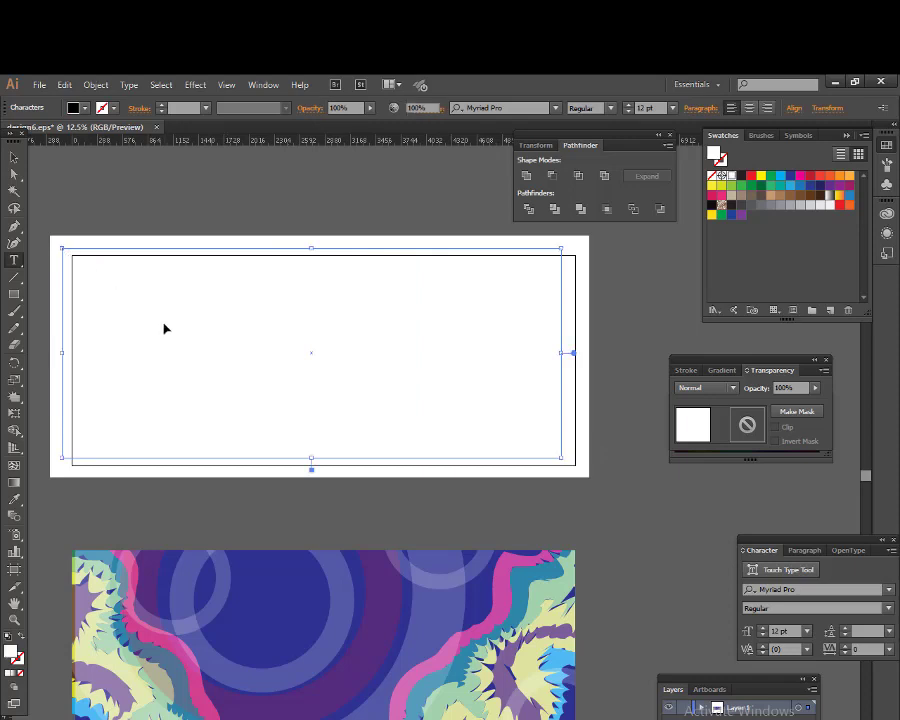
{"action": "left_click", "coordinate": [164, 324]}
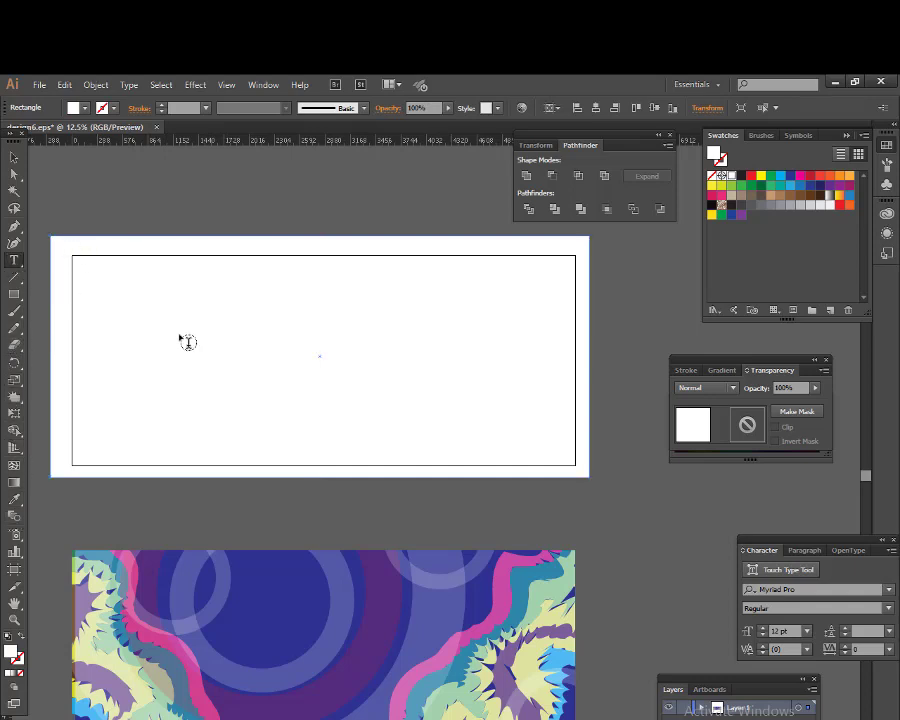
{"action": "left_click", "coordinate": [86, 261]}
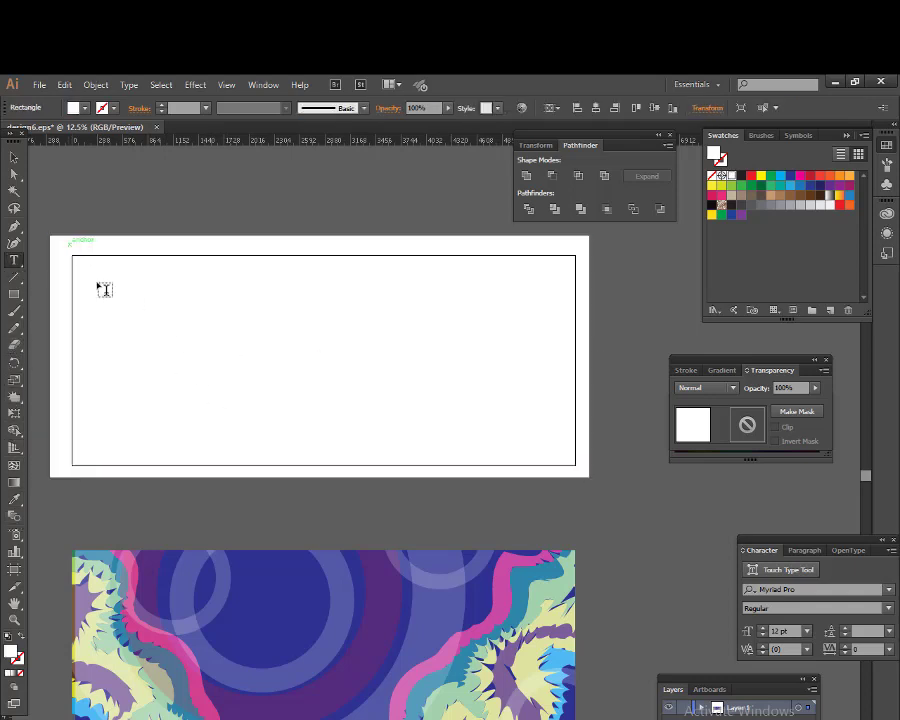
{"action": "left_click_drag", "start_coordinate": [70, 245], "coordinate": [560, 455]}
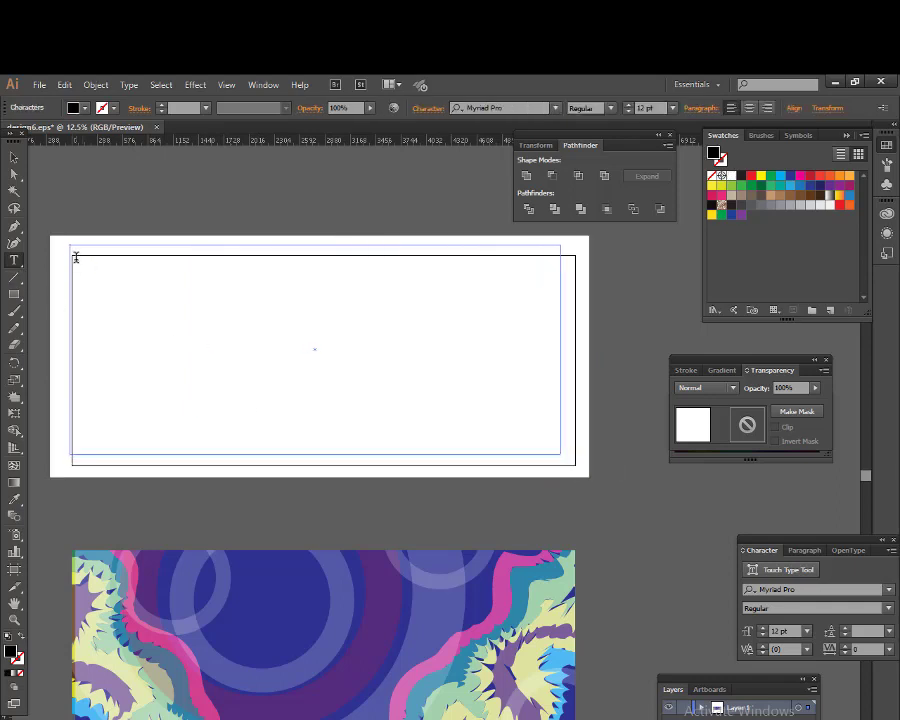
{"action": "key", "text": "ctrl+v"}
Set the text size to 72 pt and reposition the text near the artboard's top.
{"action": "left_click", "coordinate": [672, 107]}
{"action": "left_click", "coordinate": [688, 345]}
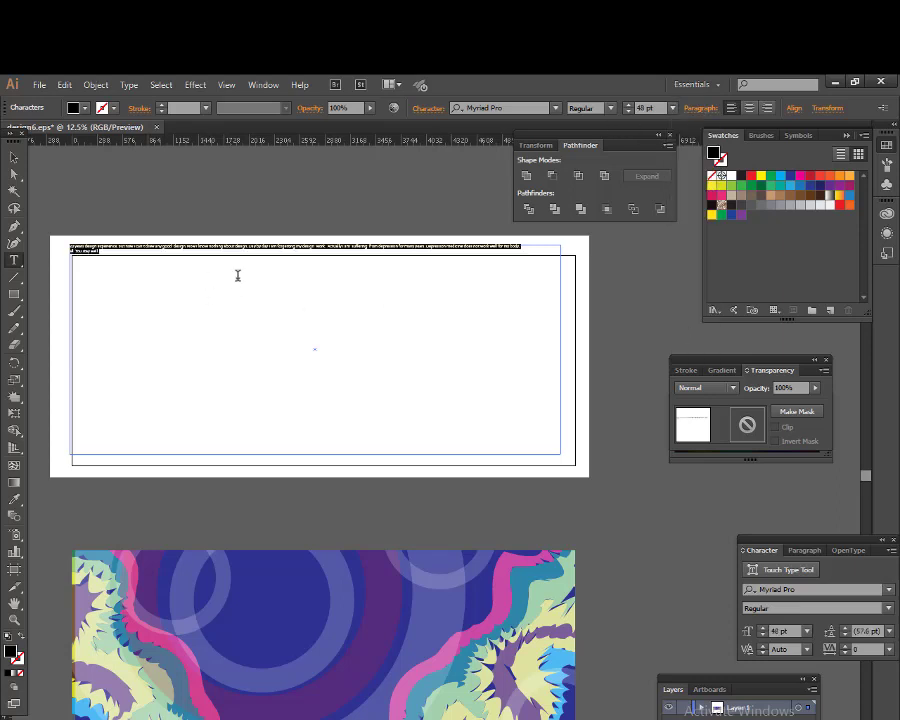
{"action": "left_click", "coordinate": [674, 108]}
{"action": "left_click", "coordinate": [688, 360]}
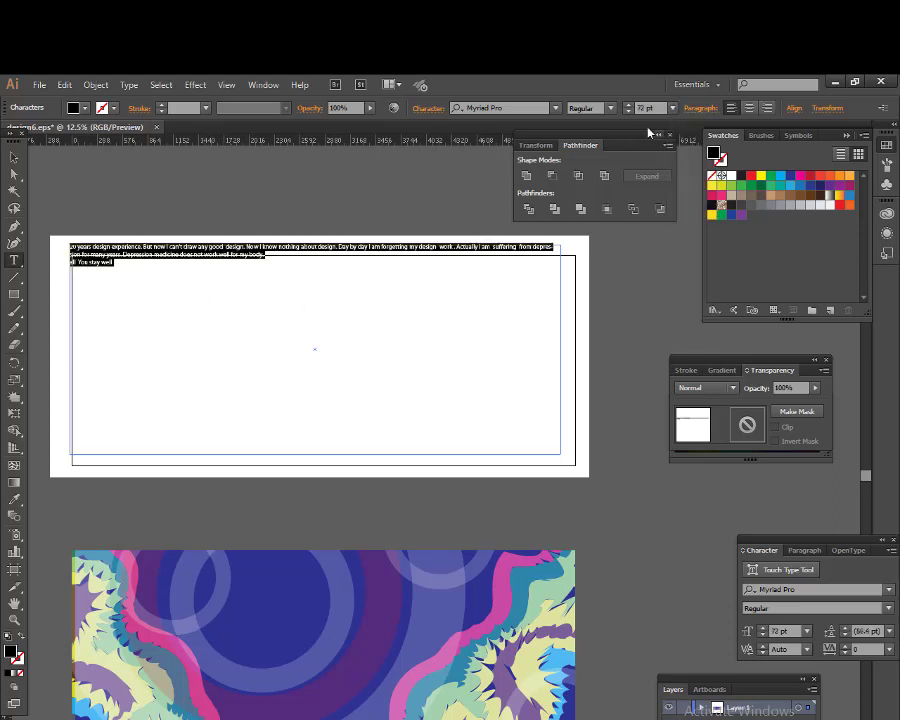
{"action": "left_click", "coordinate": [656, 107]}
{"action": "left_click", "coordinate": [14, 157]}
{"action": "left_click_drag", "start_coordinate": [145, 258], "coordinate": [165, 326]}
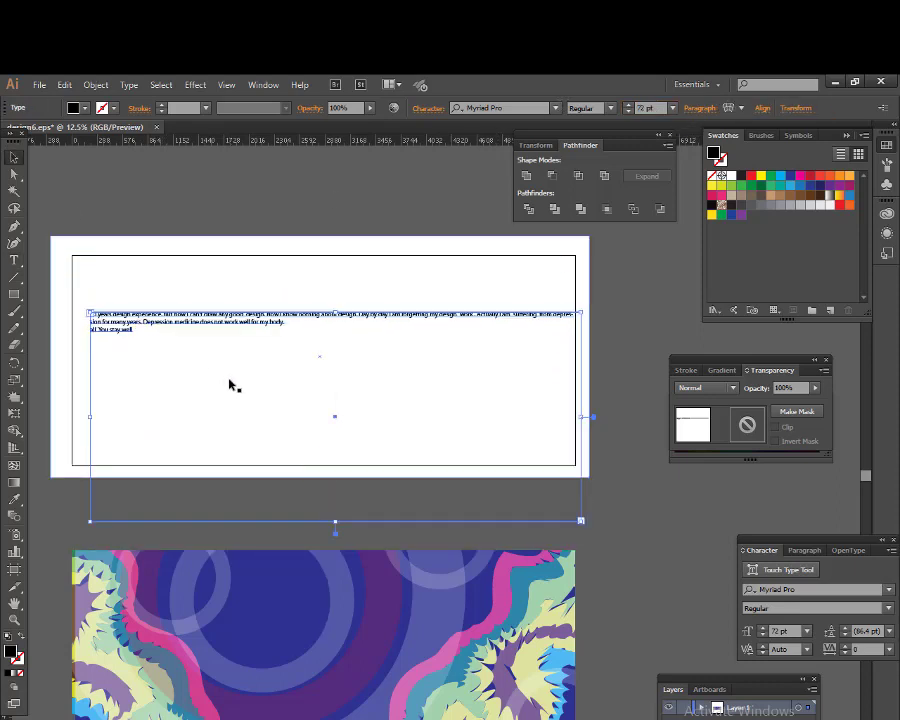
{"action": "mouse_move", "coordinate": [220, 322]}
{"action": "left_mouse_down"}
{"action": "mouse_move", "coordinate": [210, 300]}
{"action": "mouse_move", "coordinate": [229, 368]}
{"action": "left_mouse_up"}
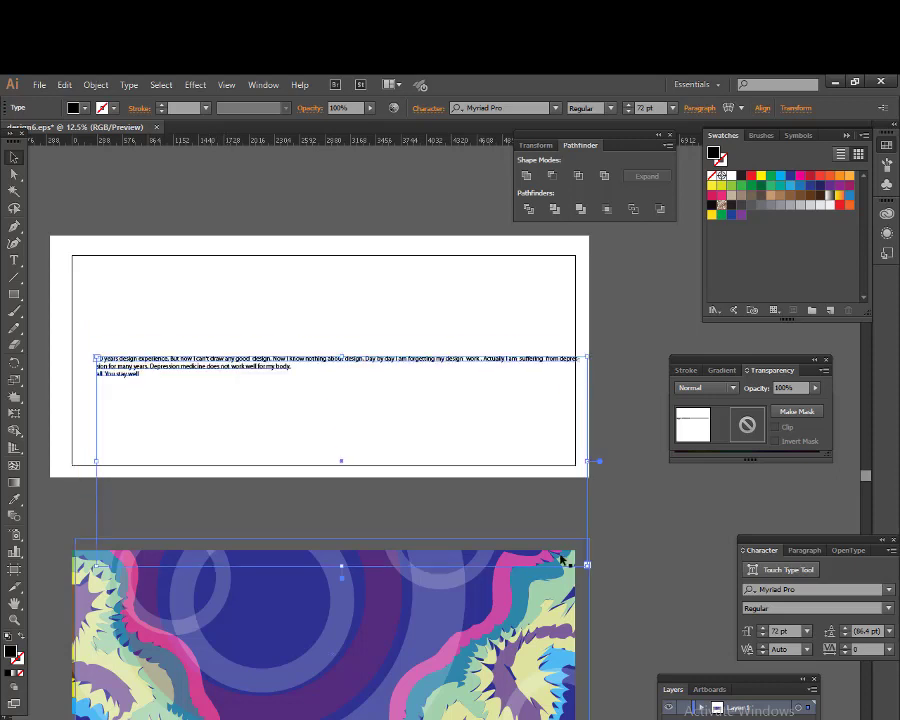
{"action": "left_click", "coordinate": [261, 403]}
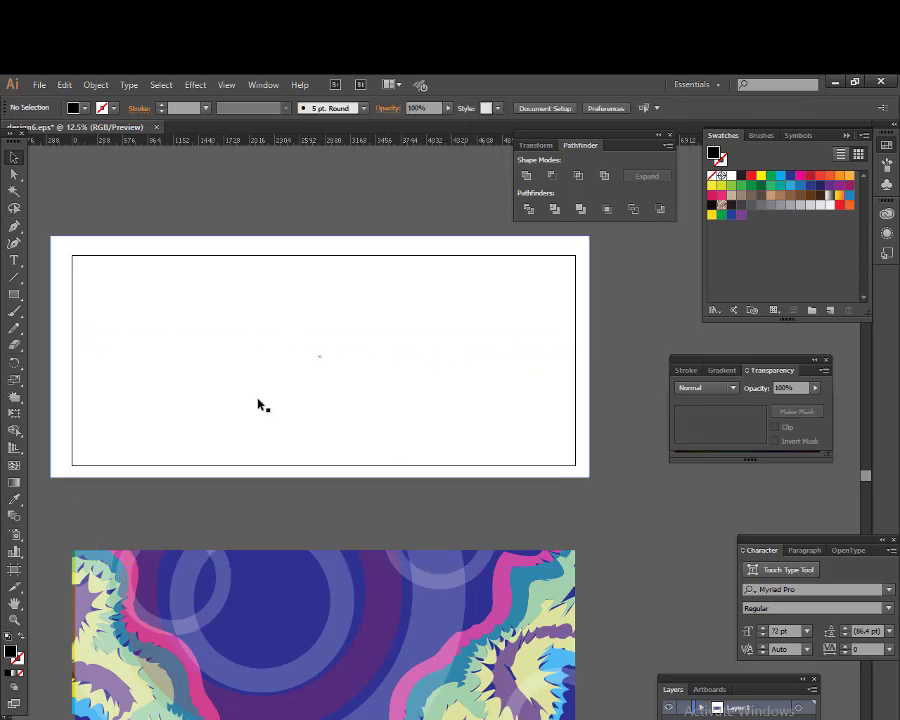
Paste the paragraph as point text, breaking lines after 'Day by day' and 'does', and enlarge it.
{"action": "left_click", "coordinate": [14, 260]}
{"action": "left_click", "coordinate": [104, 270]}
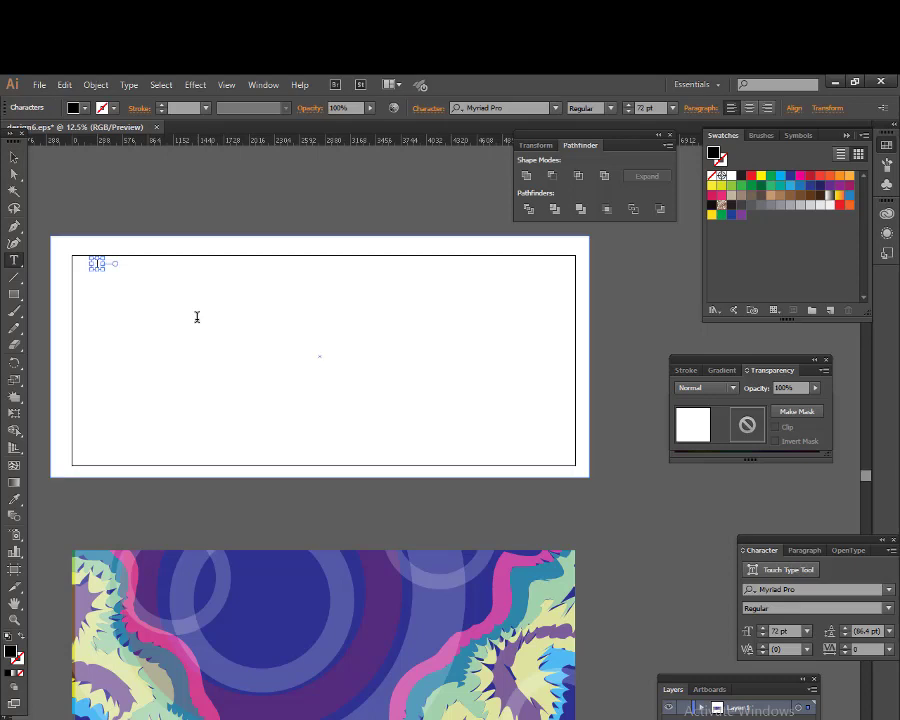
{"action": "key", "text": "ctrl+v"}
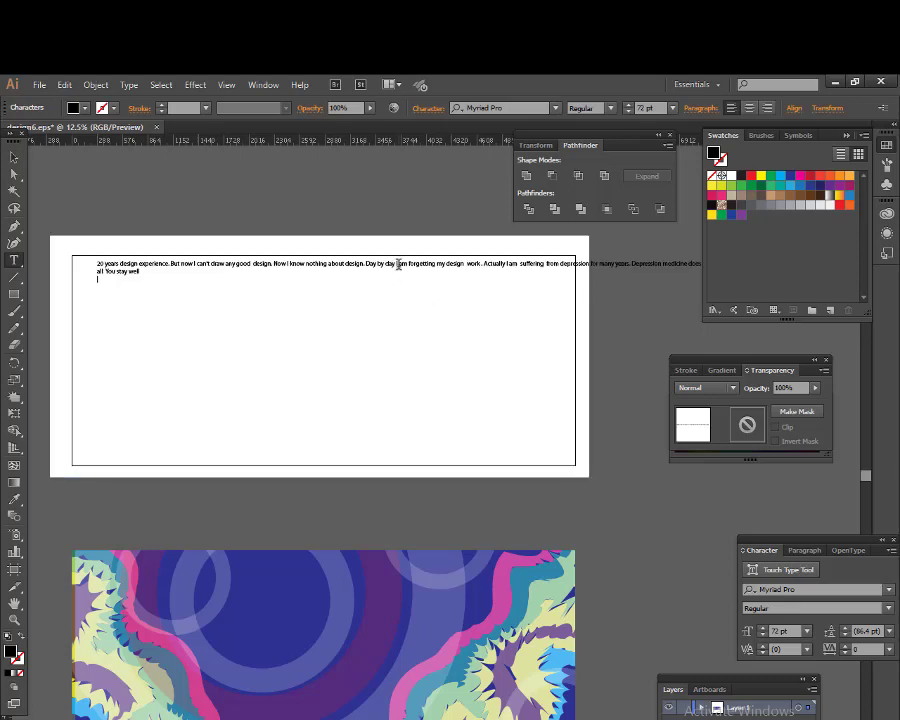
{"action": "key", "text": "Return"}
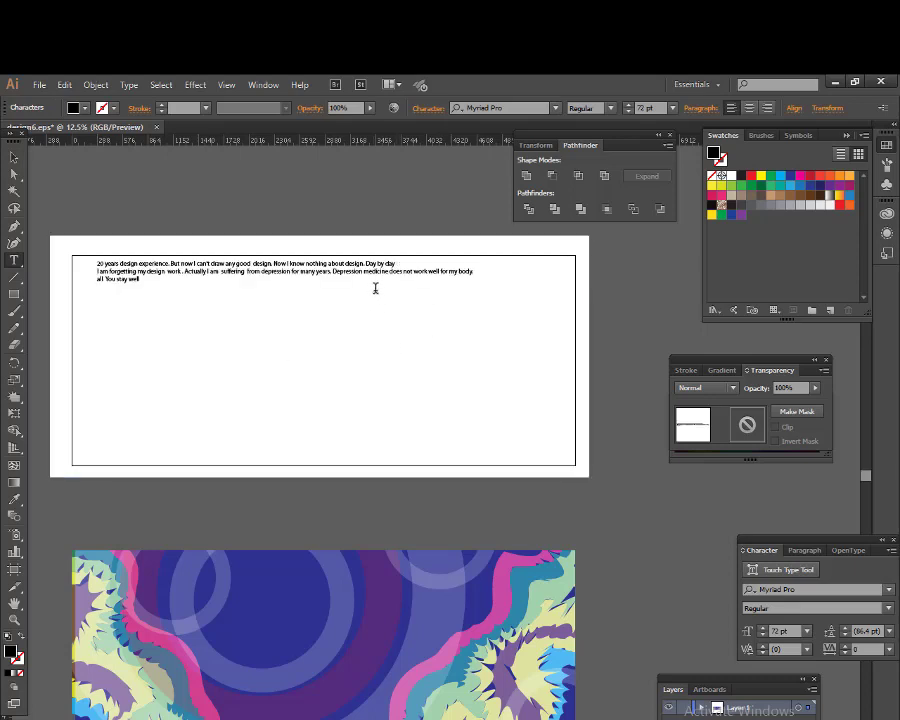
{"action": "left_click", "coordinate": [402, 272]}
{"action": "key", "text": "Return"}
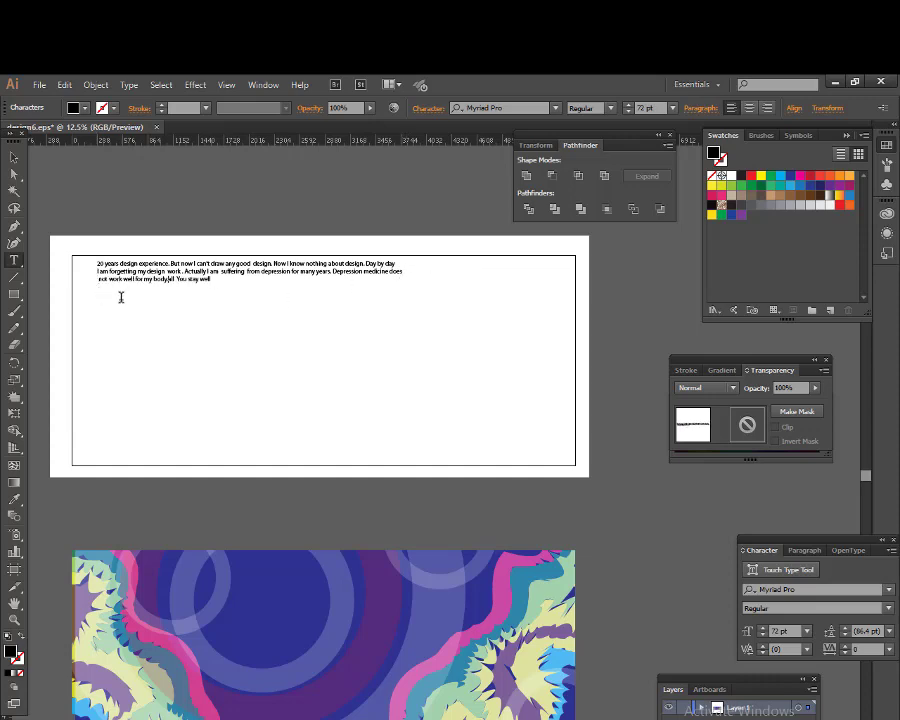
{"action": "key", "text": "Escape"}
{"action": "left_click_drag", "start_coordinate": [402, 287], "coordinate": [572, 306]}
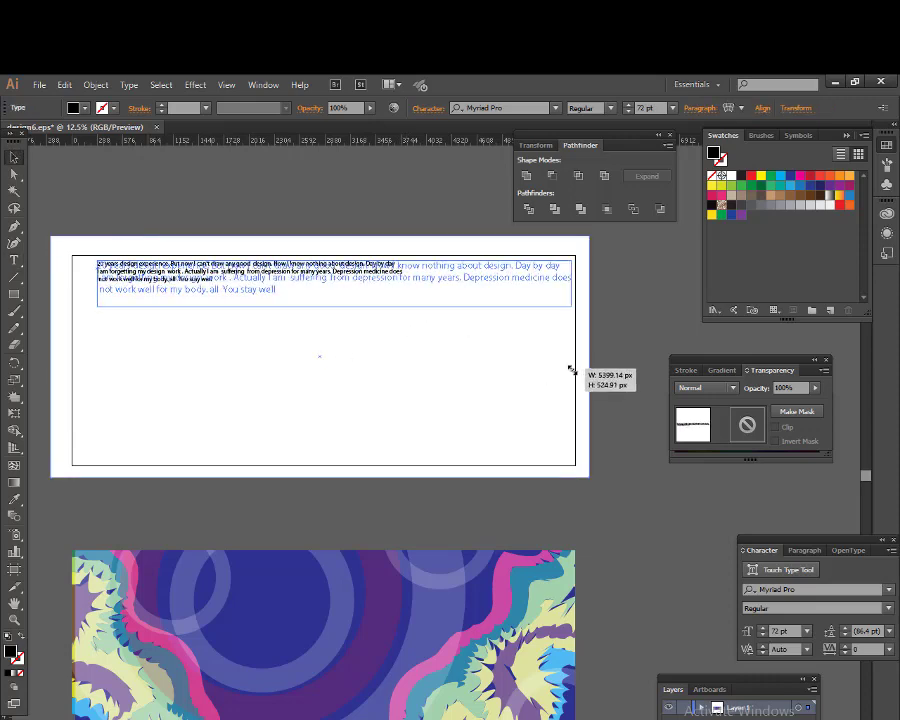
Move the paragraph down and rewrap its line breaks to fall after 'nothing' and 'from'.
{"action": "left_click_drag", "start_coordinate": [333, 291], "coordinate": [333, 353]}
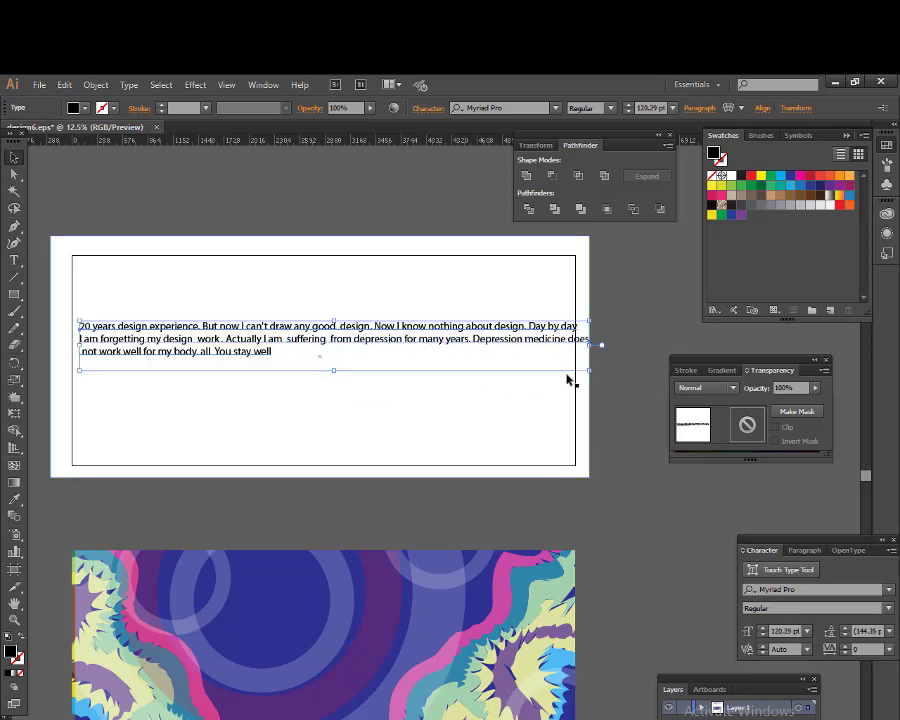
{"action": "left_click", "coordinate": [430, 408]}
{"action": "left_click", "coordinate": [14, 263]}
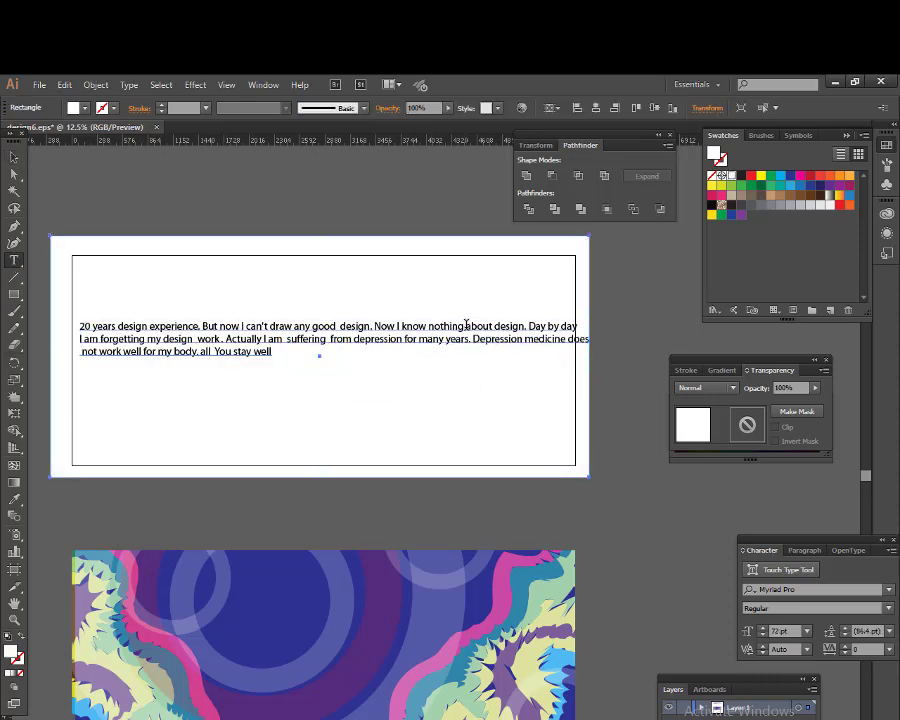
{"action": "left_click", "coordinate": [466, 325]}
{"action": "key", "text": "Return"}
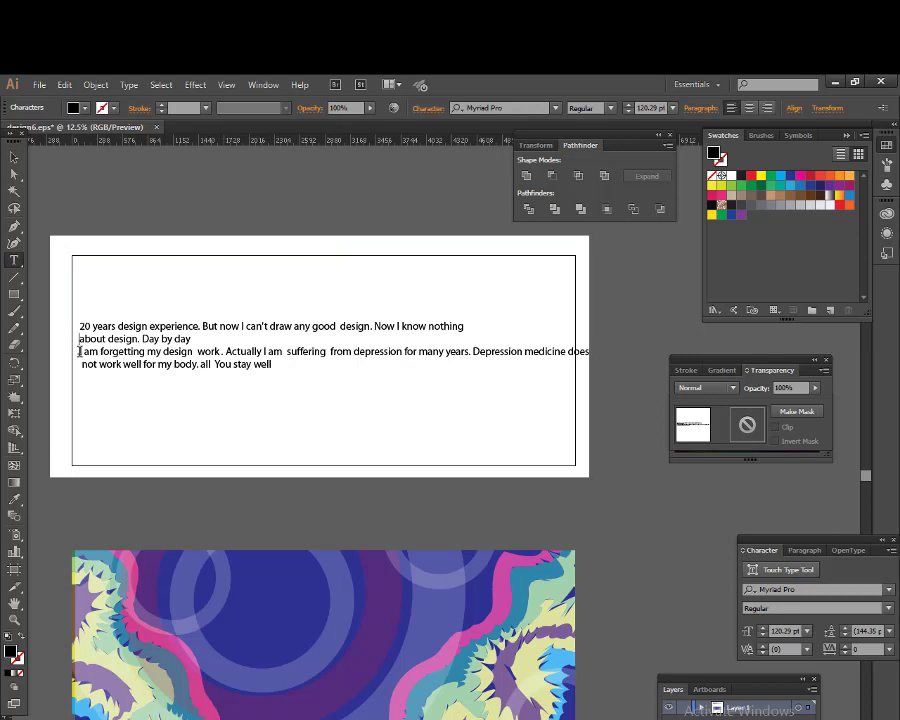
{"action": "left_click", "coordinate": [80, 351]}
{"action": "key", "text": "BackSpace"}
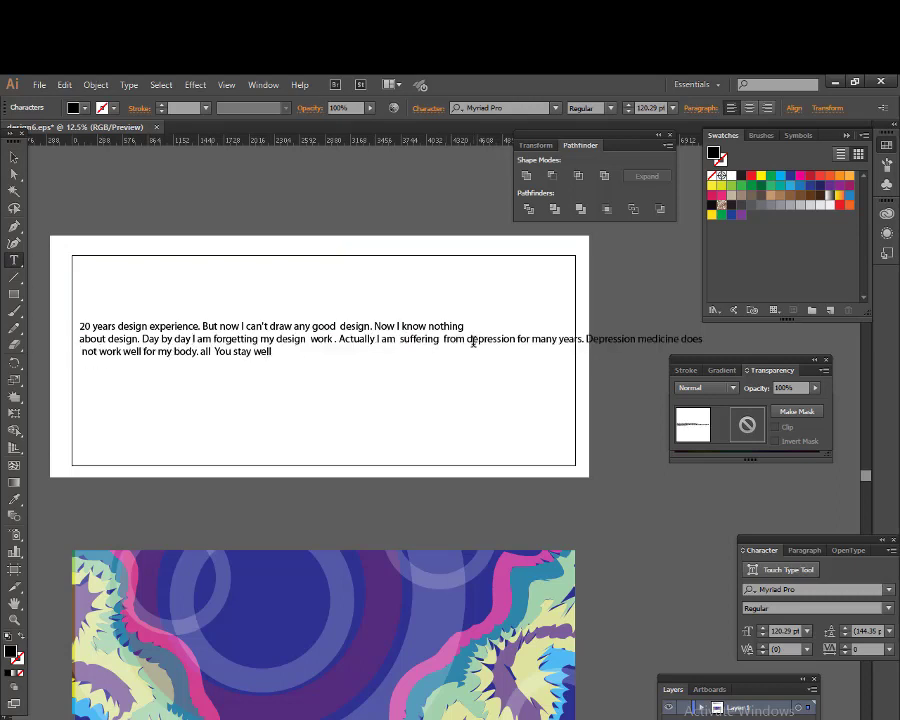
{"action": "left_click", "coordinate": [467, 338]}
{"action": "key", "text": "Return"}
{"action": "left_click", "coordinate": [80, 366]}
{"action": "key", "text": "BackSpace"}
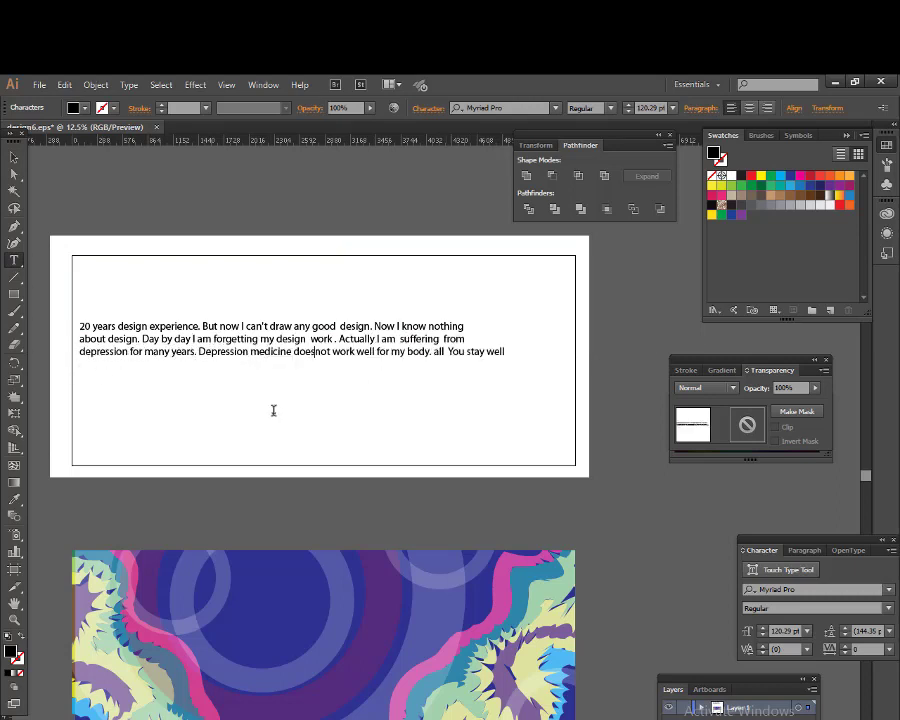
Stretch the paragraph to the inner frame's full width.
{"action": "left_click", "coordinate": [14, 157]}
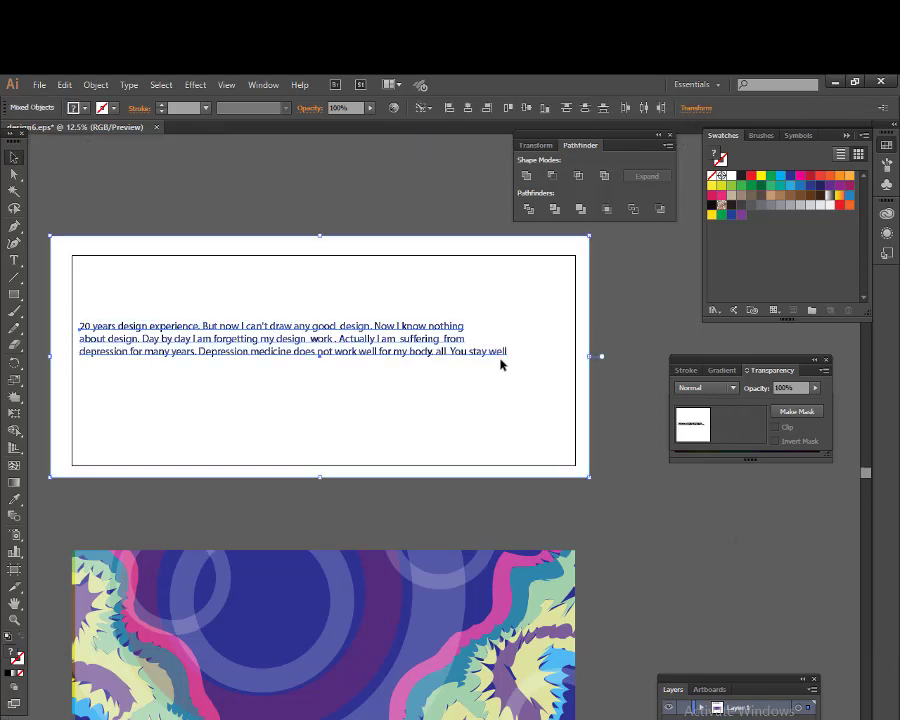
{"action": "left_click", "coordinate": [477, 389]}
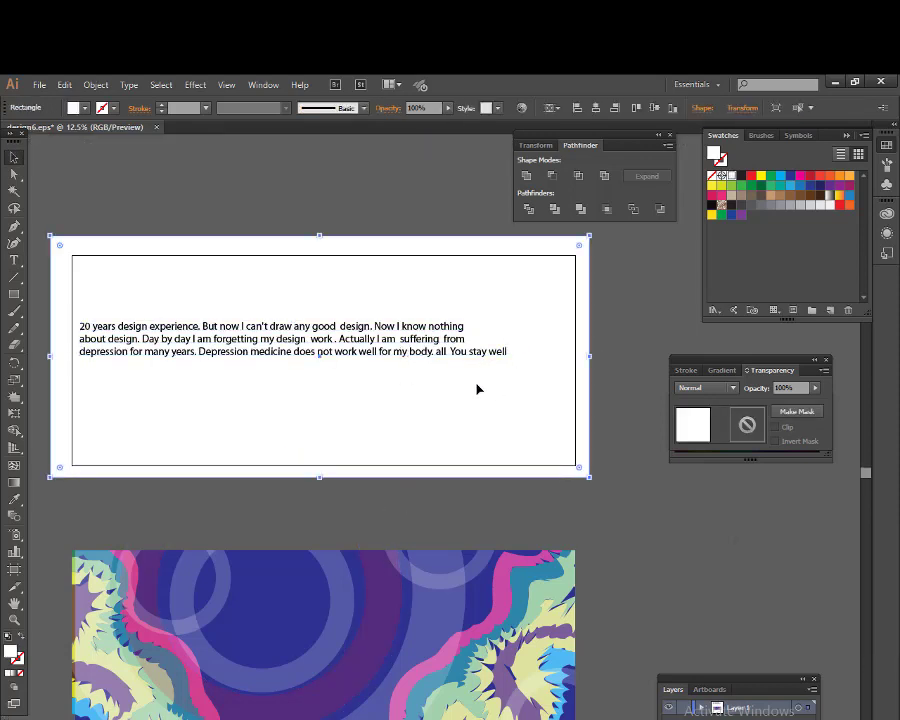
{"action": "left_click", "coordinate": [352, 350]}
{"action": "left_click_drag", "start_coordinate": [506, 372], "coordinate": [575, 400]}
Rewrap the paragraph into four lines, breaking at 'Now I know nothing', 'my design' and 'medicine'.
{"action": "left_click", "coordinate": [476, 505]}
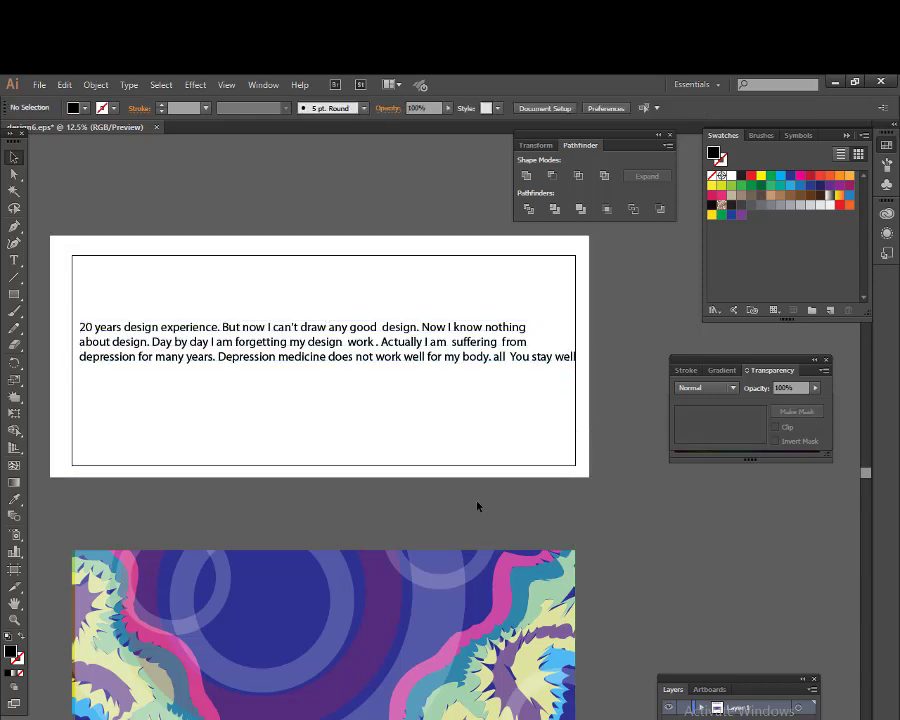
{"action": "left_click", "coordinate": [18, 261]}
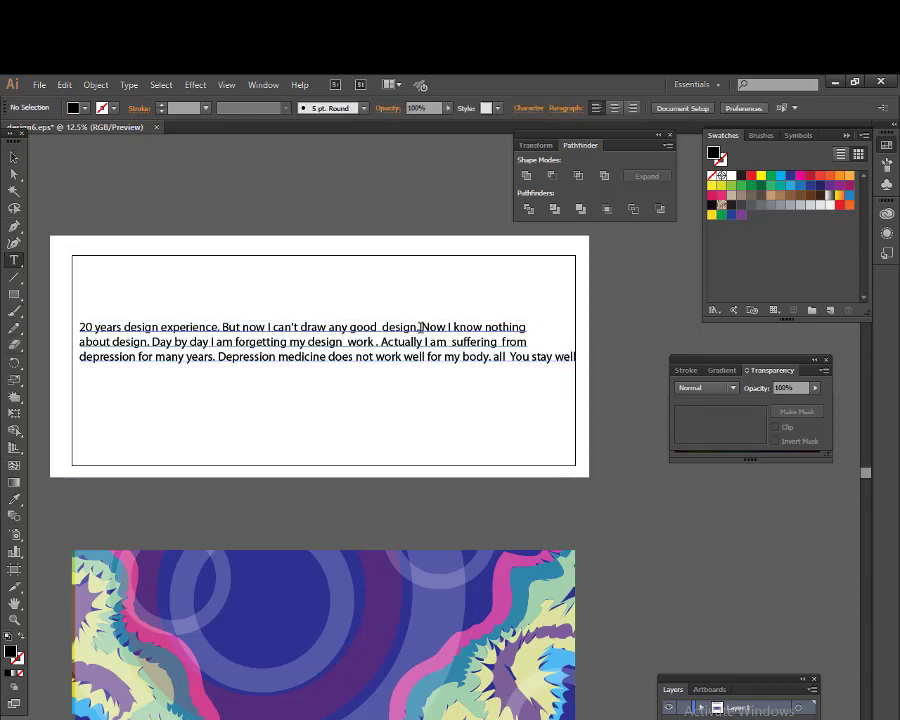
{"action": "left_click", "coordinate": [420, 327]}
{"action": "key", "text": "Return"}
{"action": "left_click", "coordinate": [77, 357]}
{"action": "key", "text": "BackSpace"}
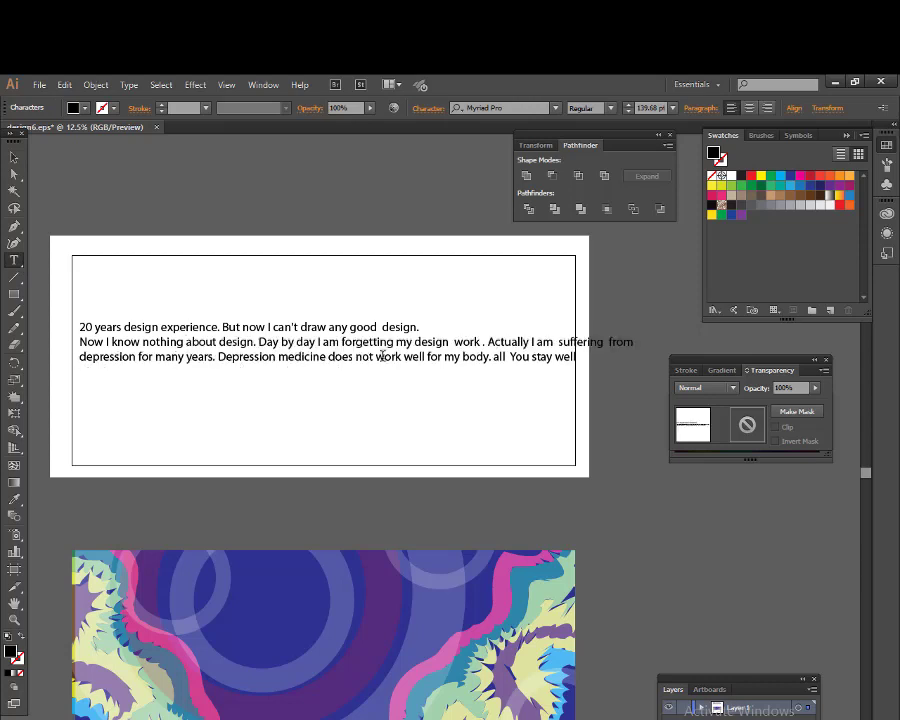
{"action": "left_click", "coordinate": [449, 341]}
{"action": "key", "text": "Return"}
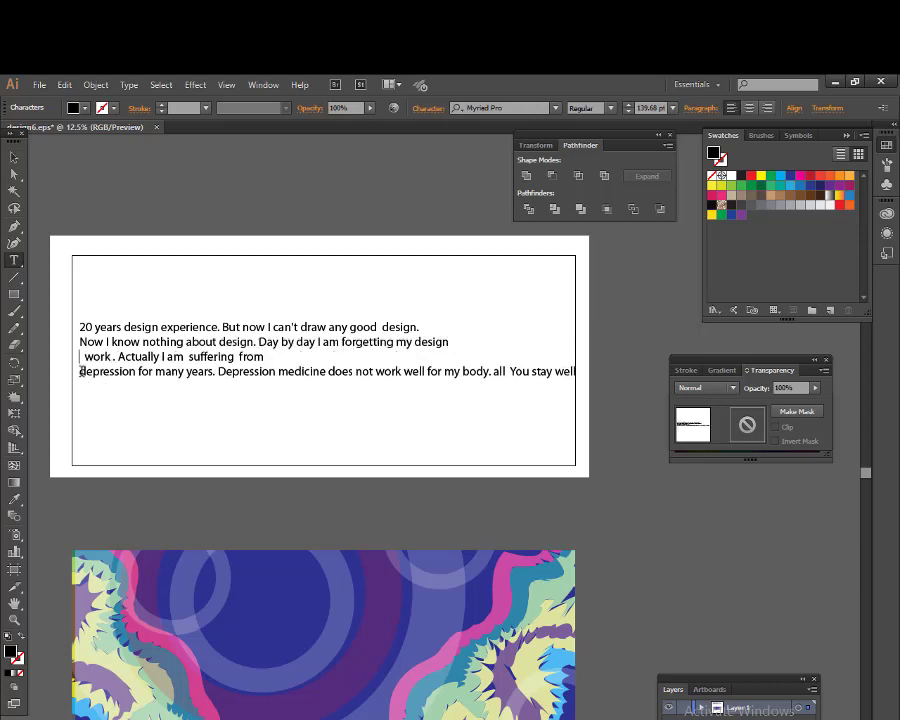
{"action": "key", "text": "BackSpace"}
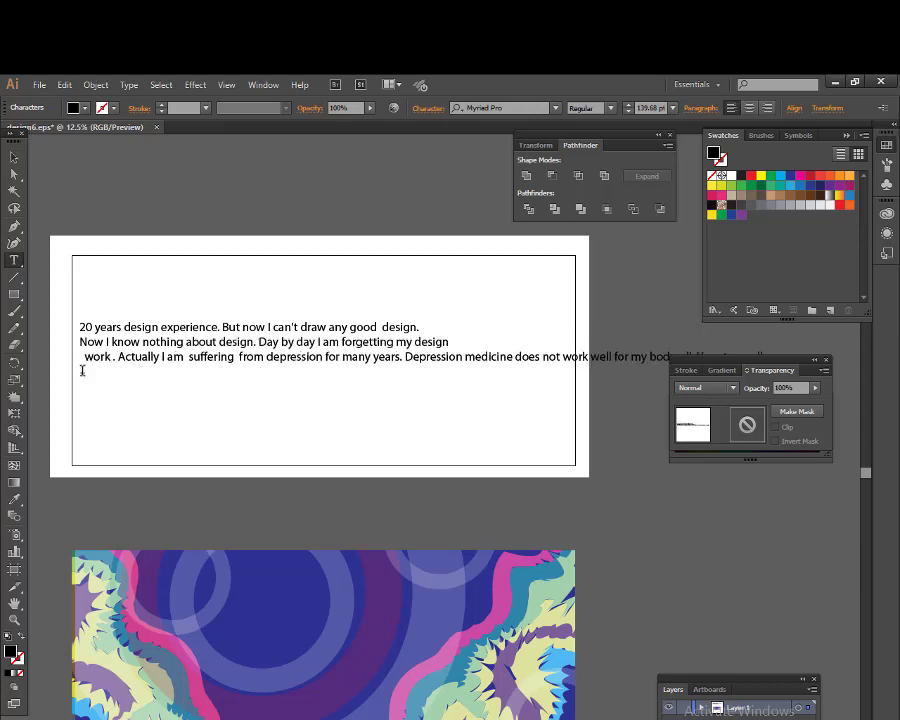
{"action": "left_click", "coordinate": [465, 356]}
{"action": "key", "text": "Return"}
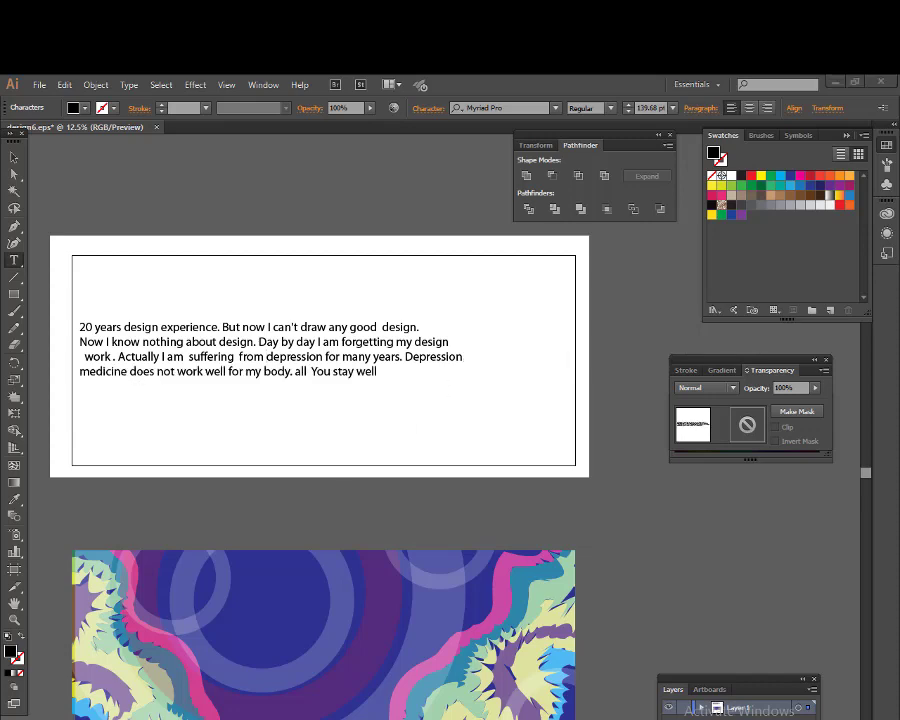
{"action": "key", "text": "Escape"}
Enlarge the paragraph across the artboard, convert it to outlines and fill it magenta.
{"action": "left_click_drag", "start_coordinate": [463, 392], "coordinate": [576, 426]}
{"action": "left_click_drag", "start_coordinate": [370, 368], "coordinate": [370, 356]}
{"action": "left_click", "coordinate": [376, 454]}
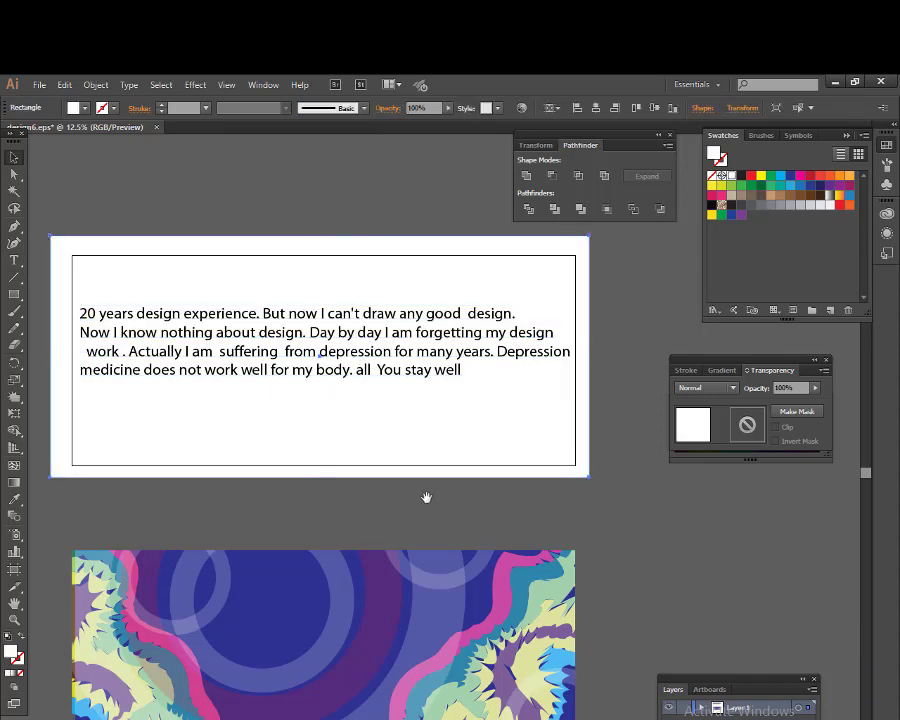
{"action": "left_click", "coordinate": [366, 382]}
{"action": "right_click", "coordinate": [338, 372]}
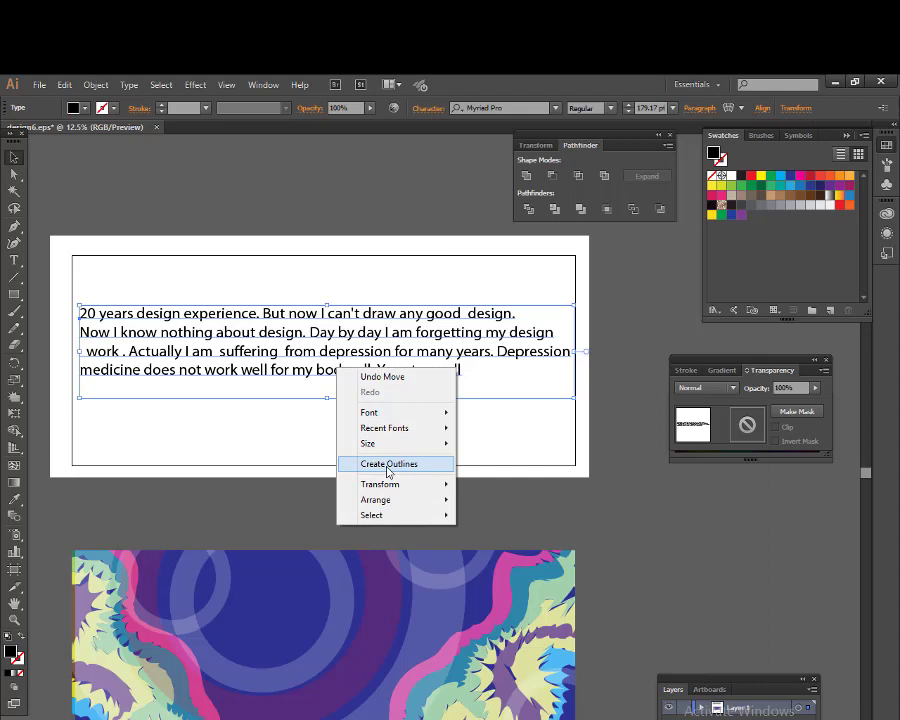
{"action": "left_click", "coordinate": [388, 464]}
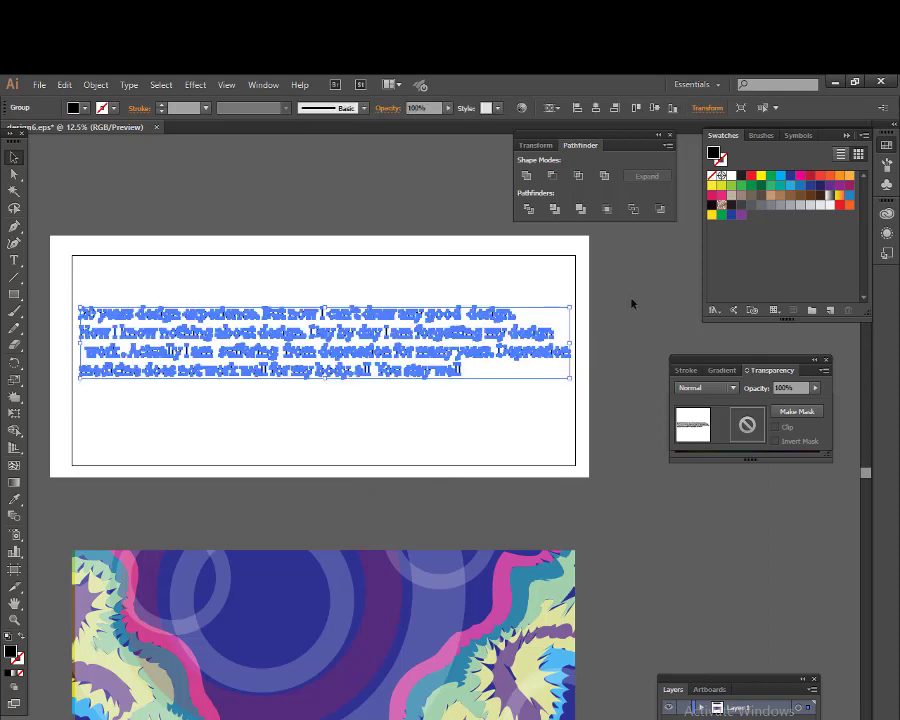
{"action": "left_click", "coordinate": [782, 177]}
Draw a four-point curved swoosh with no fill across the white artboard.
{"action": "key", "text": "ctrl+z"}
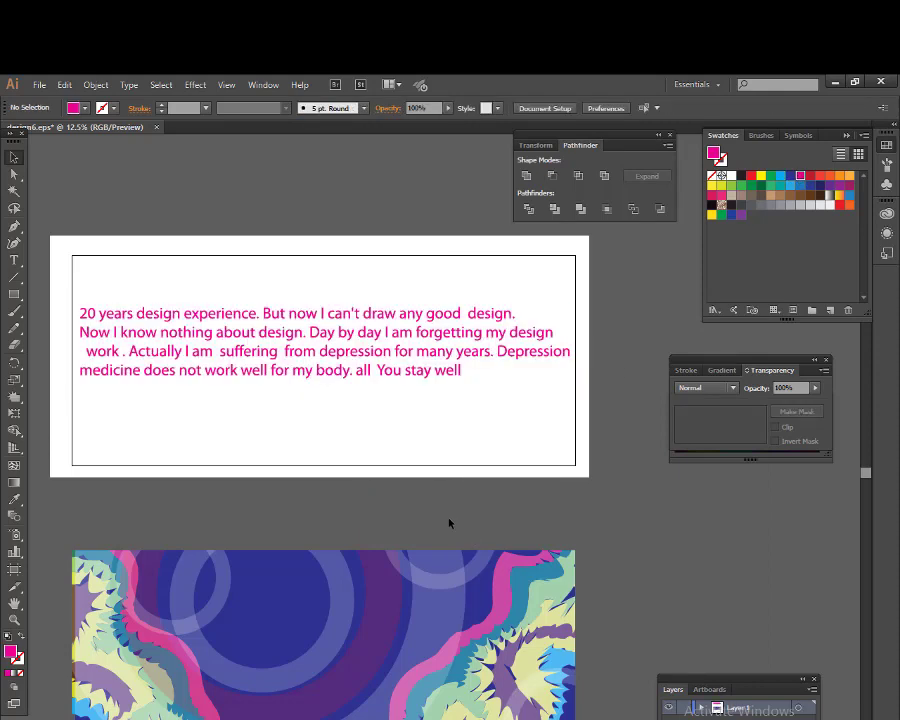
{"action": "left_click", "coordinate": [390, 436]}
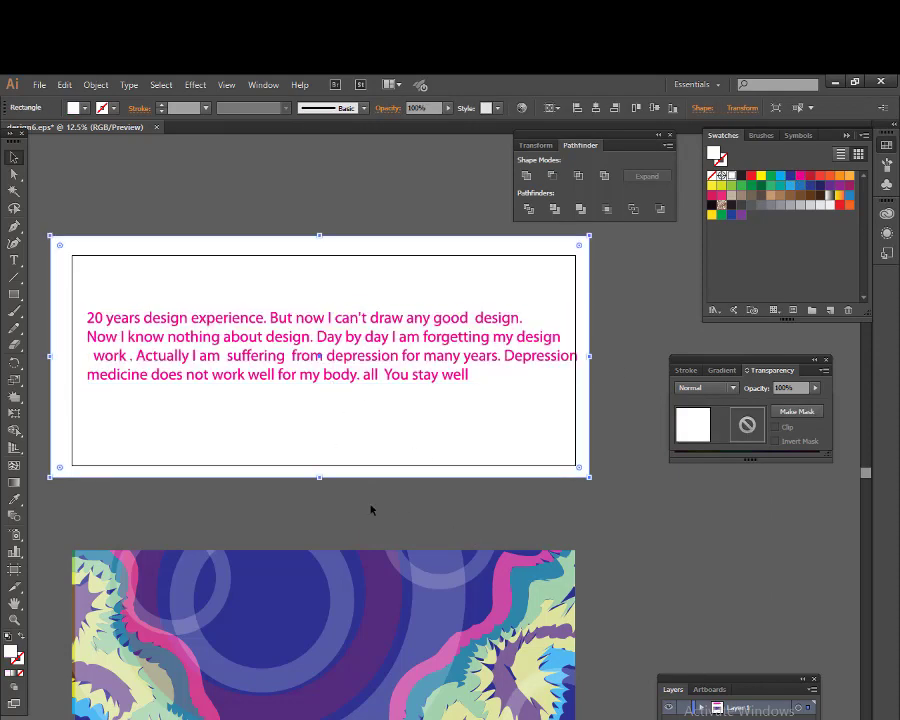
{"action": "left_click", "coordinate": [323, 502]}
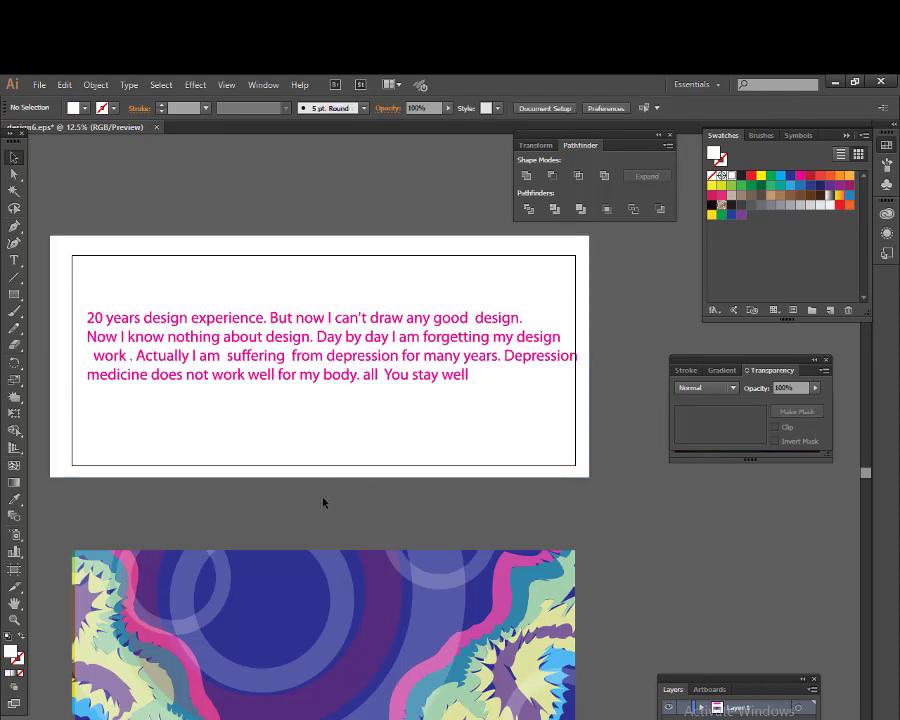
{"action": "left_click", "coordinate": [14, 243]}
{"action": "left_click", "coordinate": [119, 488]}
{"action": "left_click", "coordinate": [364, 204]}
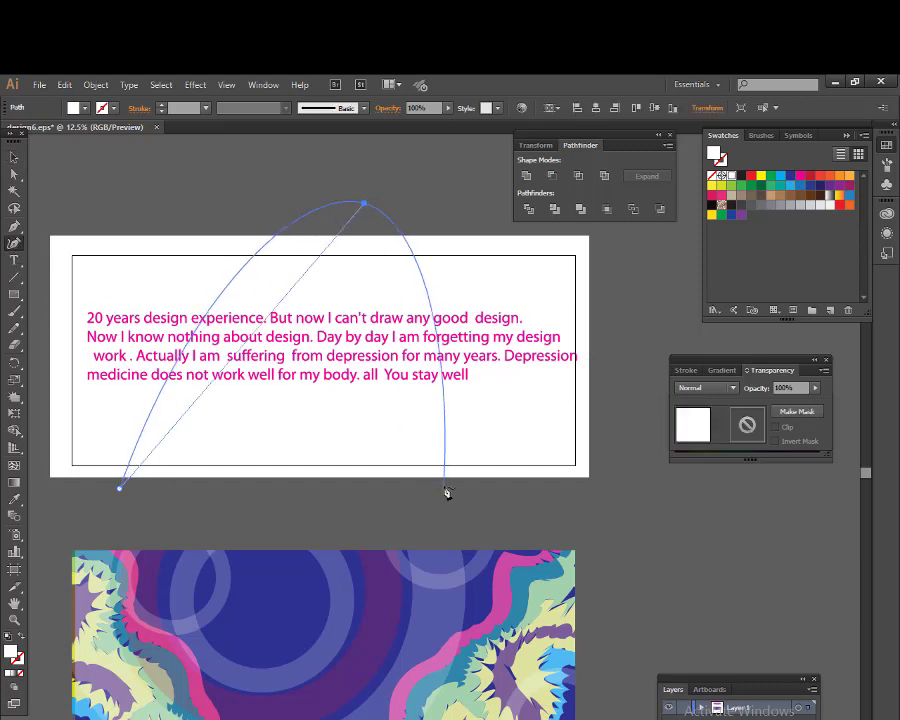
{"action": "left_click", "coordinate": [381, 424]}
{"action": "left_click", "coordinate": [641, 289]}
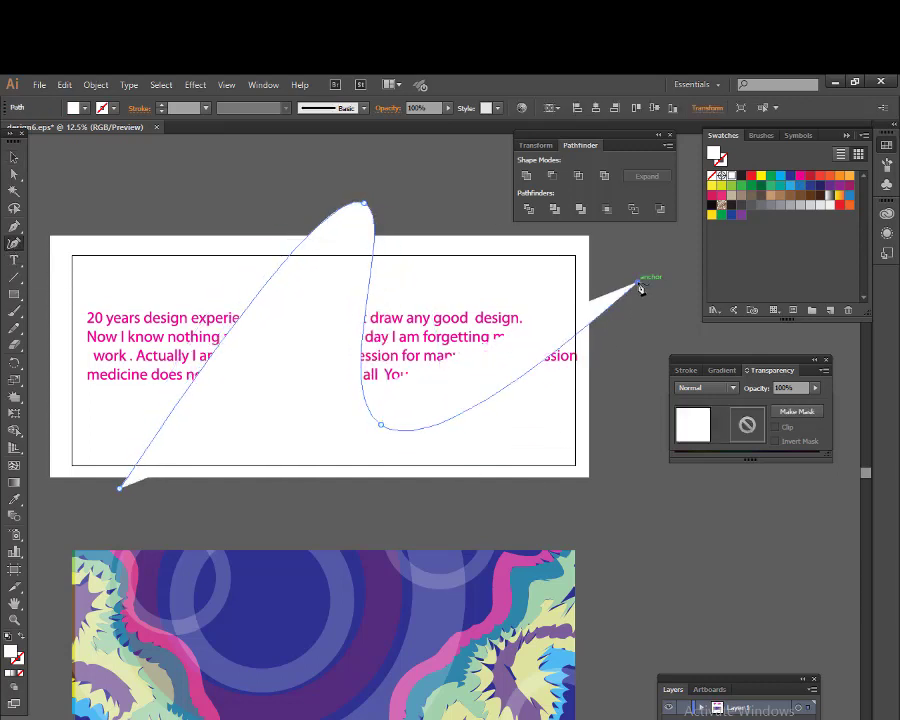
{"action": "left_click", "coordinate": [18, 676]}
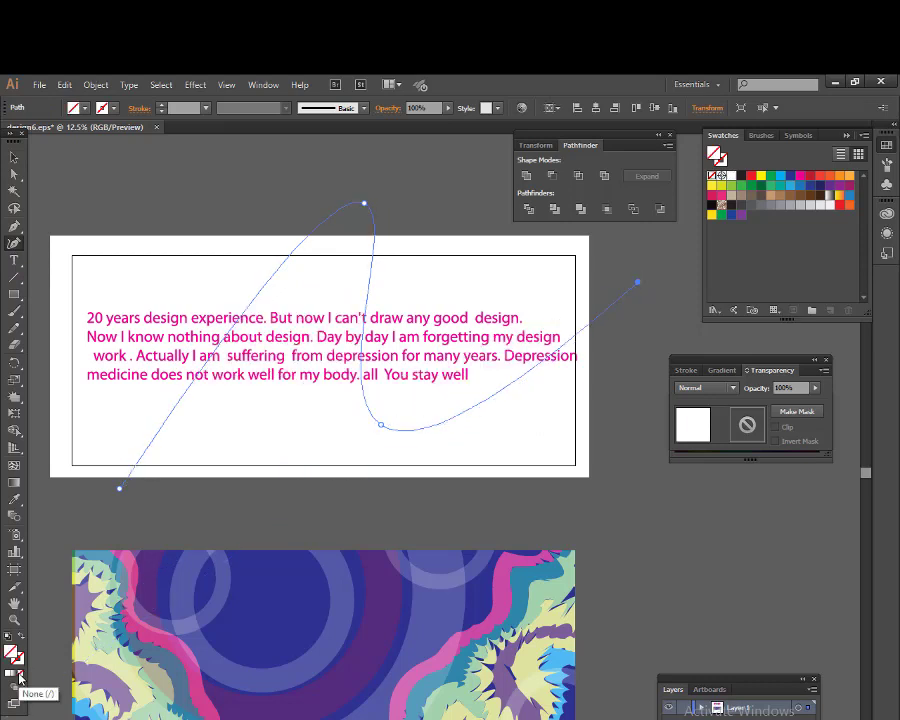
Give the swoosh a thin-to-thick width profile and raise its stroke from 60 pt to about 224 pt.
{"action": "left_click", "coordinate": [205, 108]}
{"action": "left_click", "coordinate": [224, 417]}
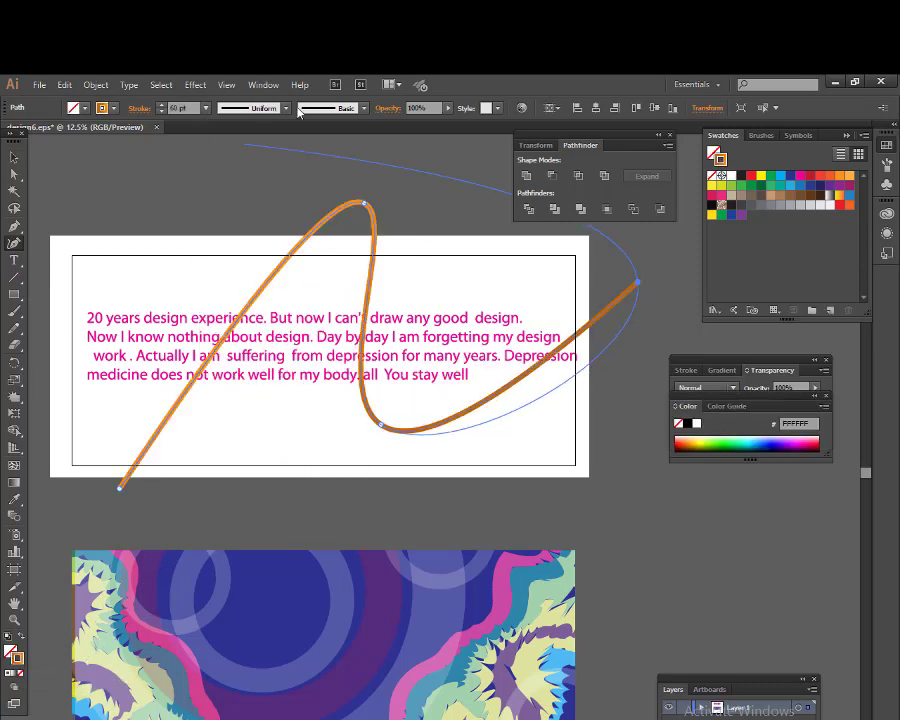
{"action": "left_click", "coordinate": [285, 108]}
{"action": "left_click", "coordinate": [240, 258]}
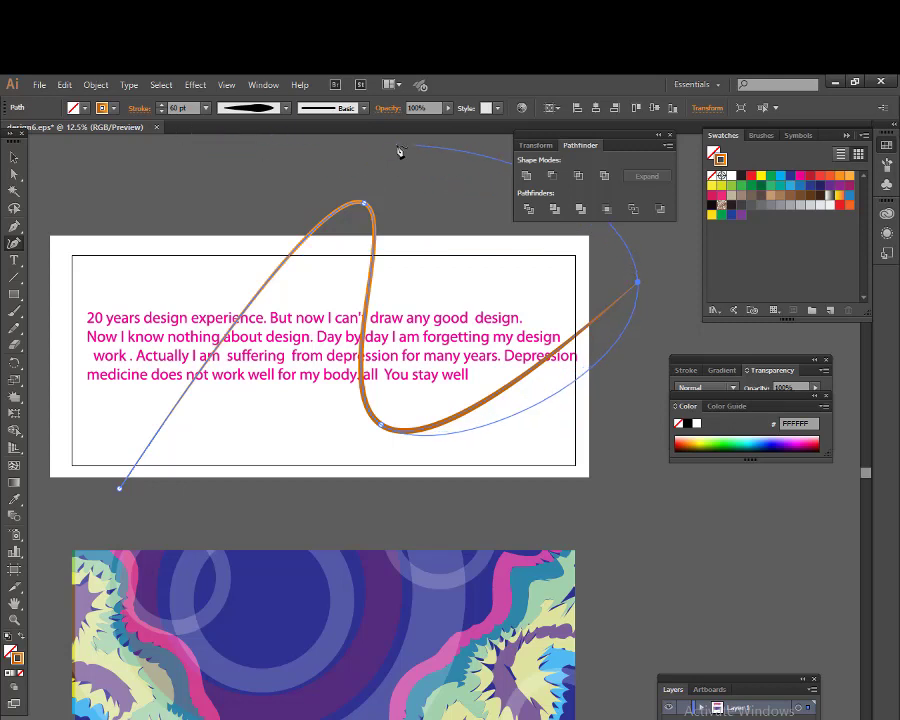
{"action": "left_click", "coordinate": [205, 108]}
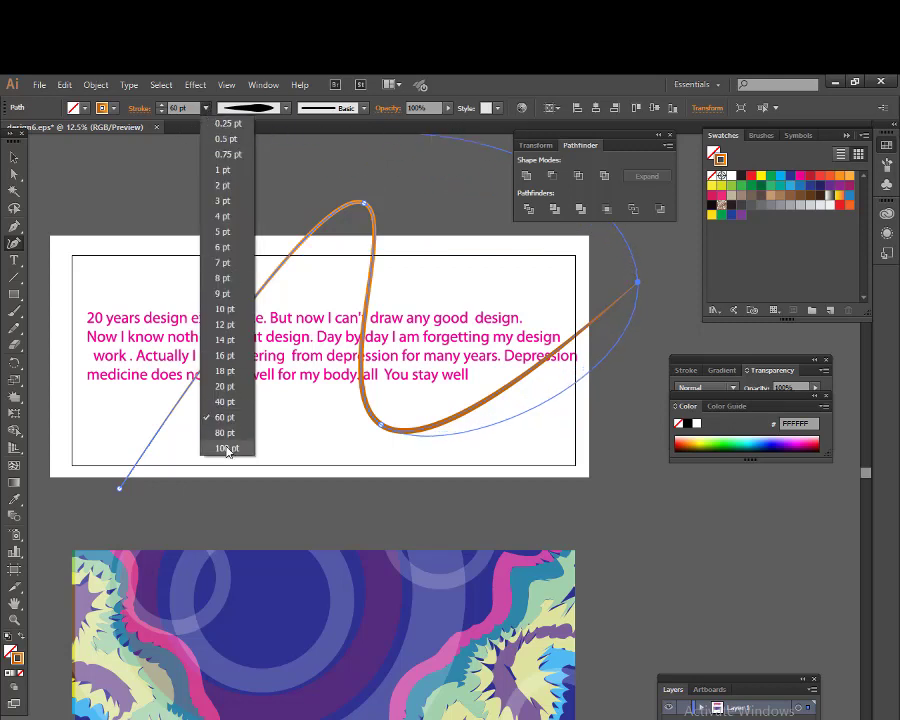
{"action": "left_click", "coordinate": [224, 444]}
{"action": "left_click", "coordinate": [161, 104]}
{"action": "left_click", "coordinate": [161, 104]}
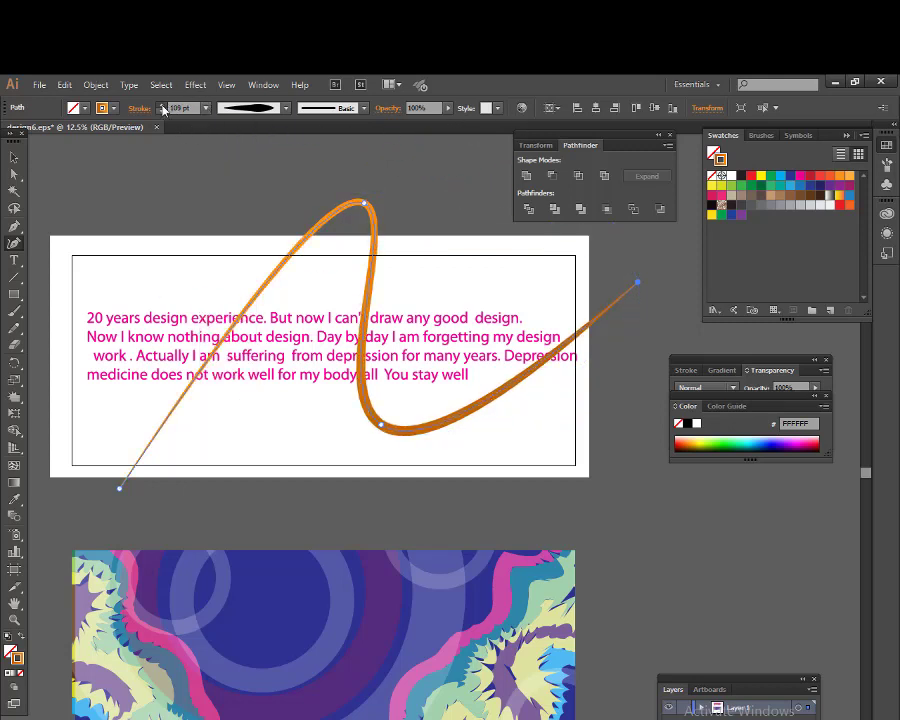
{"action": "left_click", "coordinate": [161, 104]}
{"action": "left_click", "coordinate": [161, 104]}
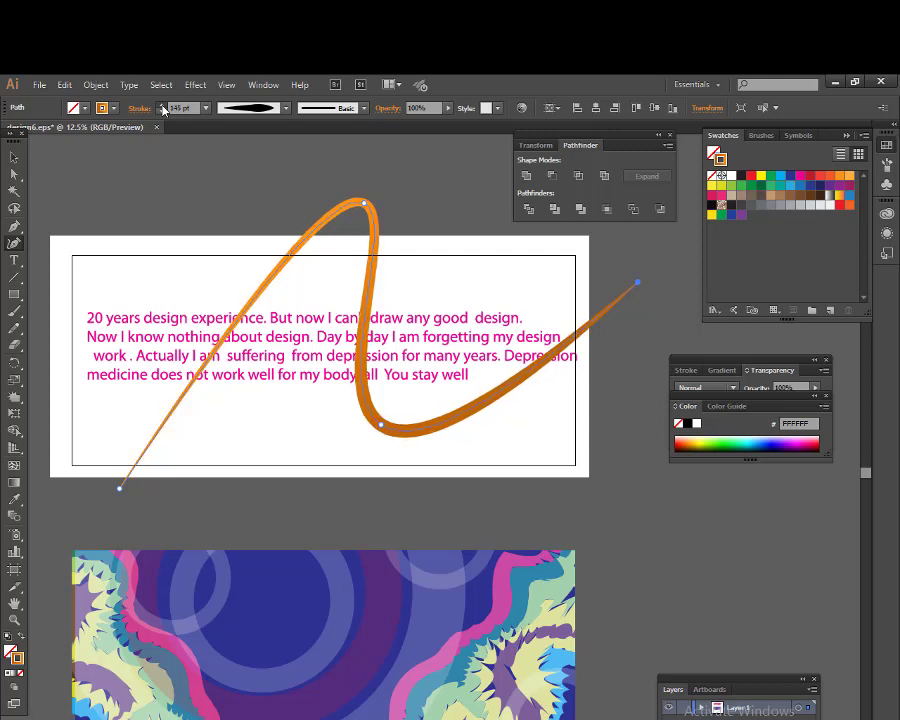
{"action": "left_click", "coordinate": [161, 104]}
{"action": "left_click", "coordinate": [161, 105]}
{"action": "left_click", "coordinate": [161, 105]}
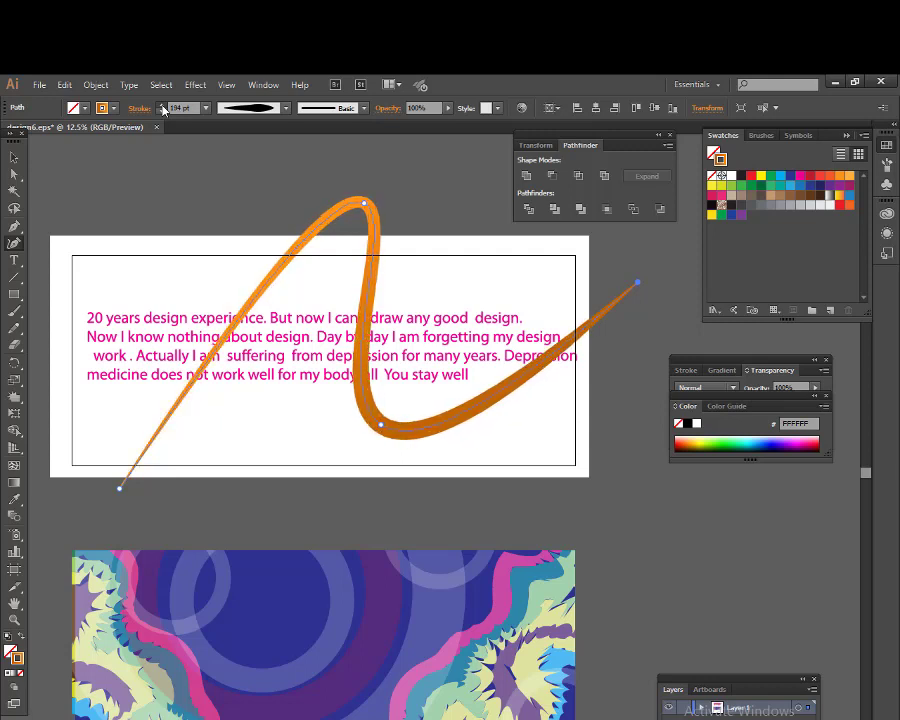
{"action": "left_click", "coordinate": [161, 105]}
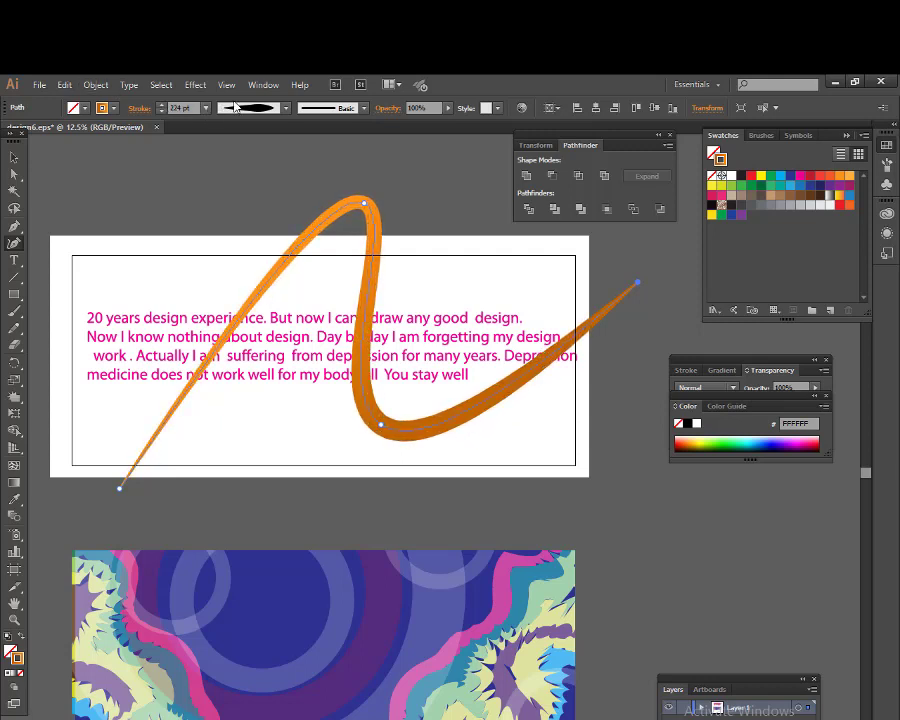
Expand the swoosh's appearance into a filled shape.
{"action": "left_click", "coordinate": [263, 85]}
{"action": "left_click", "coordinate": [263, 85]}
{"action": "left_click", "coordinate": [95, 85]}
{"action": "left_click", "coordinate": [126, 252]}
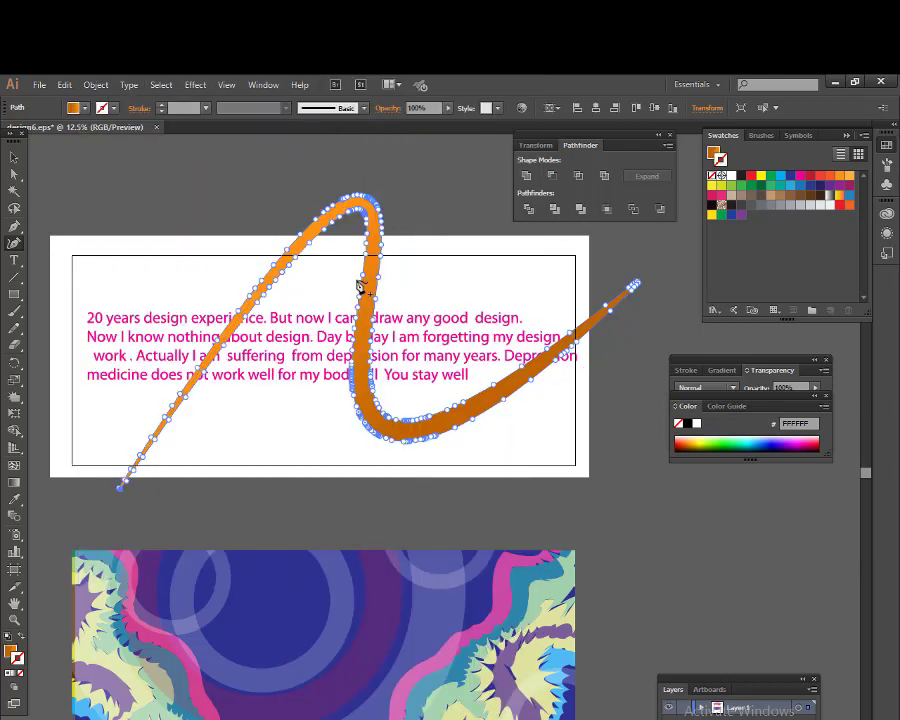
Send the orange swoosh backward behind the paragraph and reposition it.
{"action": "left_click", "coordinate": [14, 157]}
{"action": "right_click", "coordinate": [361, 332]}
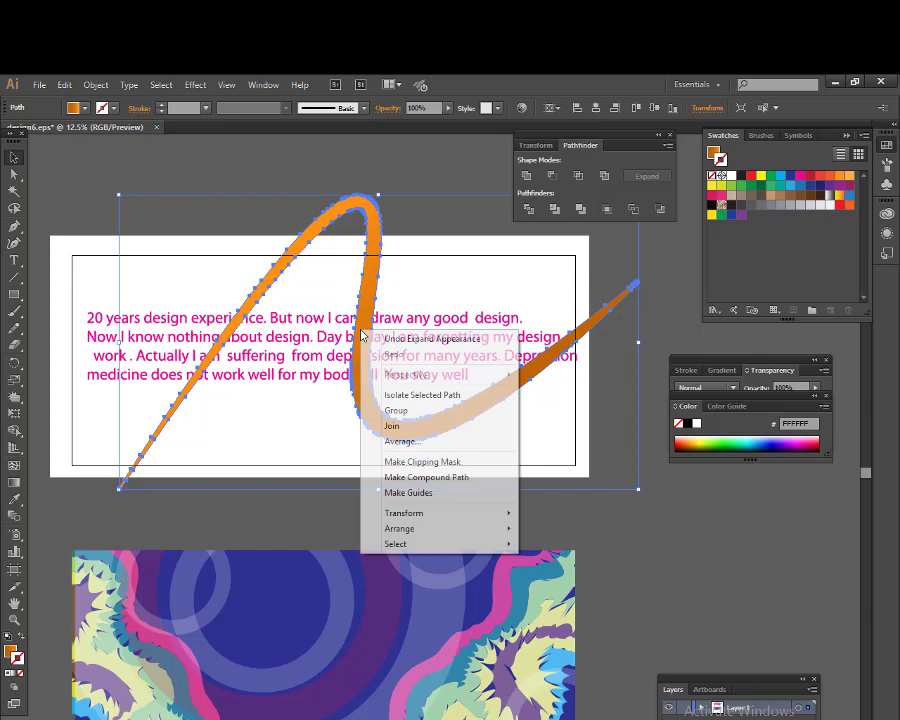
{"action": "left_click", "coordinate": [430, 528]}
{"action": "left_click", "coordinate": [540, 556]}
{"action": "left_click", "coordinate": [470, 380]}
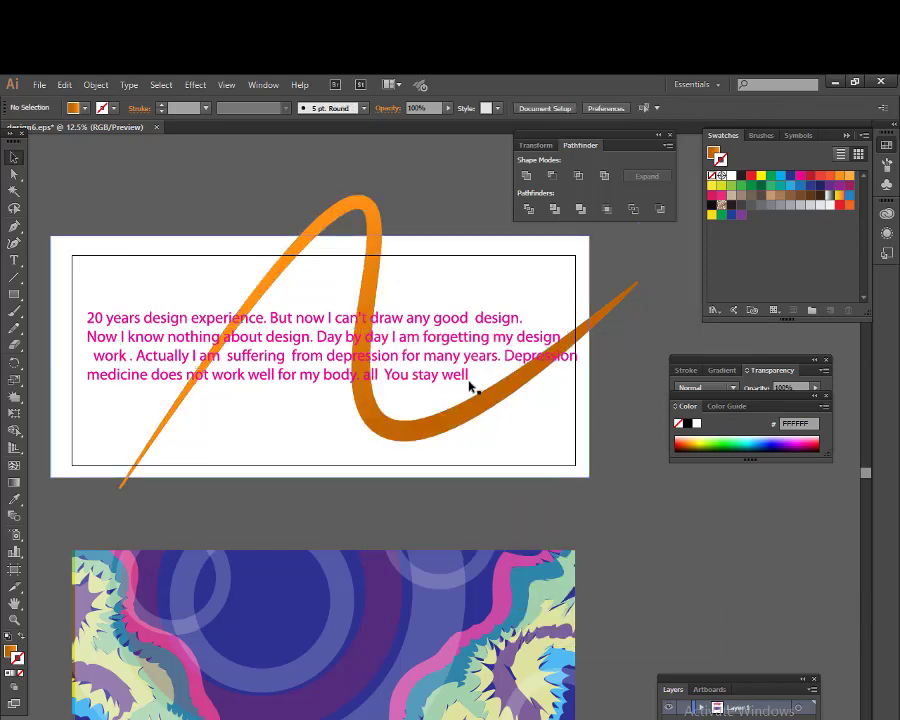
{"action": "left_click", "coordinate": [455, 375]}
{"action": "mouse_move", "coordinate": [405, 442]}
{"action": "left_mouse_down"}
{"action": "mouse_move", "coordinate": [381, 452]}
{"action": "mouse_move", "coordinate": [391, 433]}
{"action": "left_mouse_up"}
Set the swoosh to 46% opacity, then paste a copy and rotate it across the text.
{"action": "left_click", "coordinate": [798, 388]}
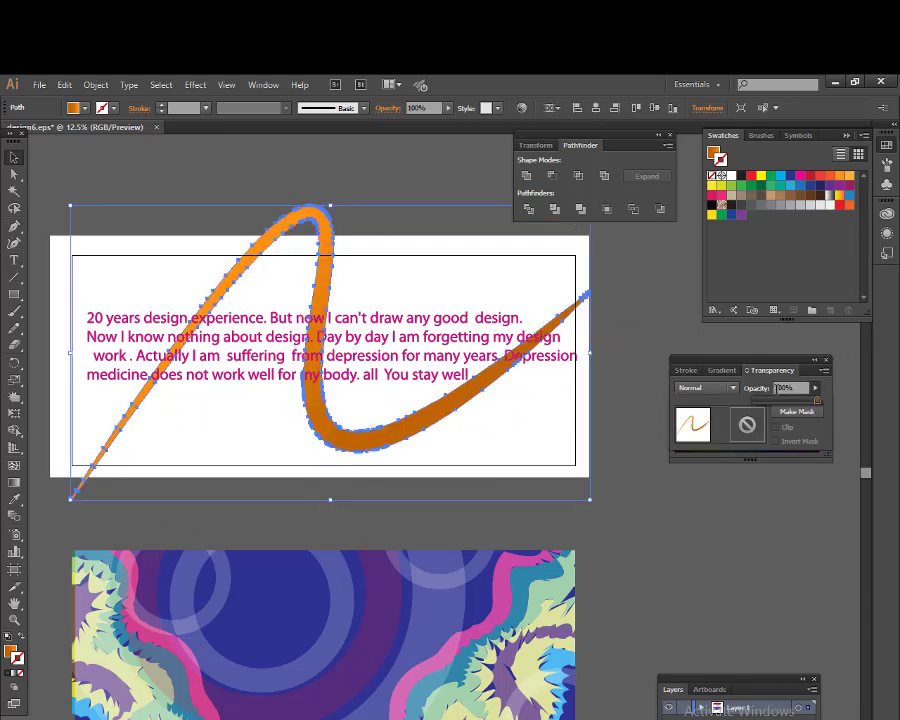
{"action": "type", "text": "46"}
{"action": "key", "text": "Return"}
{"action": "left_click", "coordinate": [365, 519]}
{"action": "key", "text": "ctrl+v"}
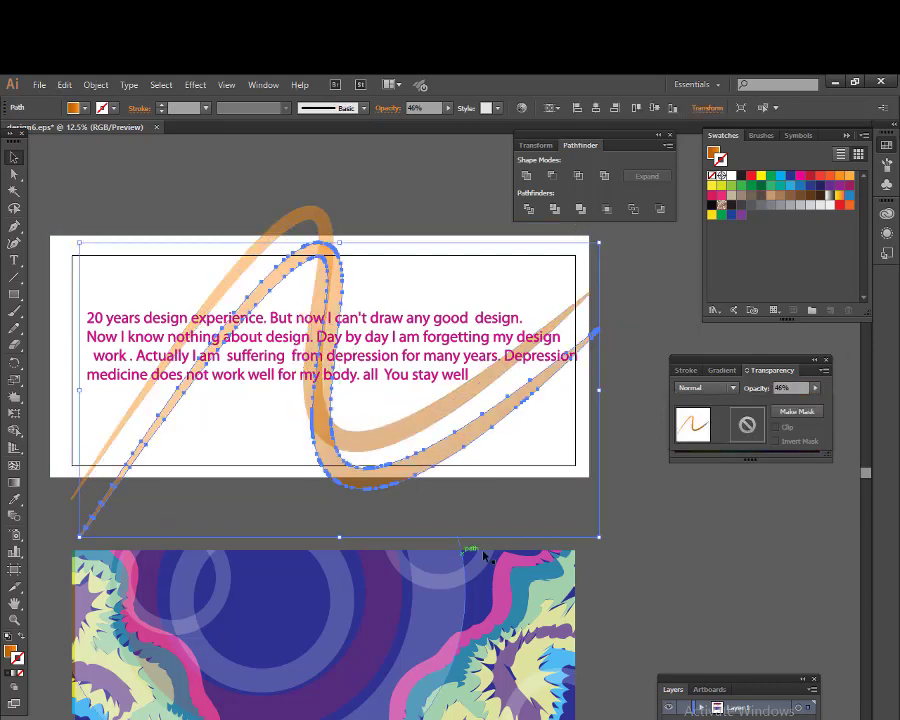
{"action": "mouse_move", "coordinate": [425, 383]}
{"action": "left_mouse_down"}
{"action": "mouse_move", "coordinate": [363, 362]}
{"action": "mouse_move", "coordinate": [383, 248]}
{"action": "left_mouse_up"}
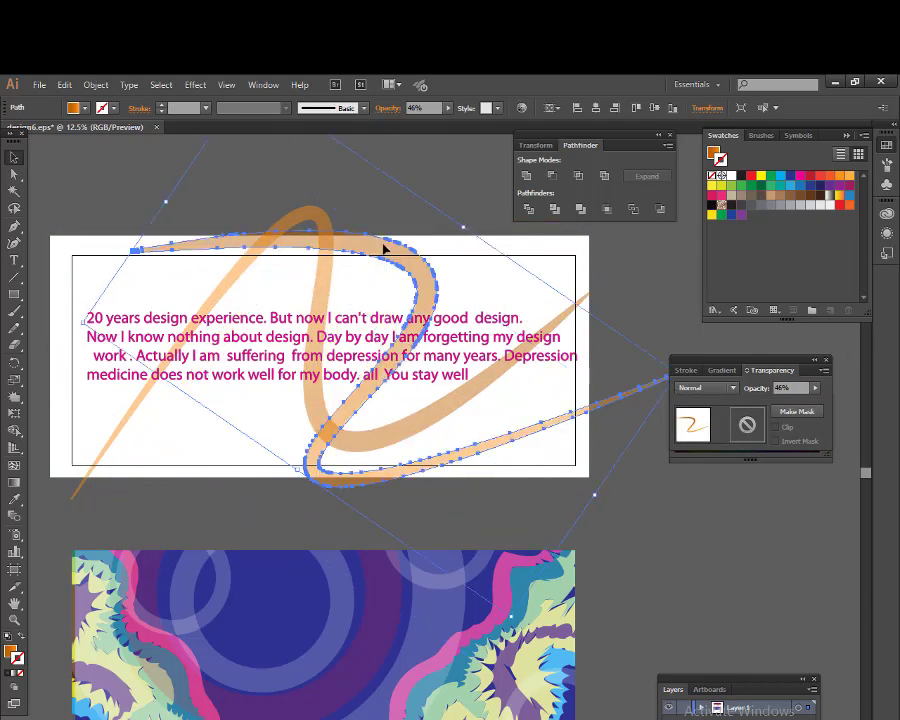
Draw a closed three-corner triangle over the artboard's lower left with the Pen tool.
{"action": "left_click", "coordinate": [605, 635]}
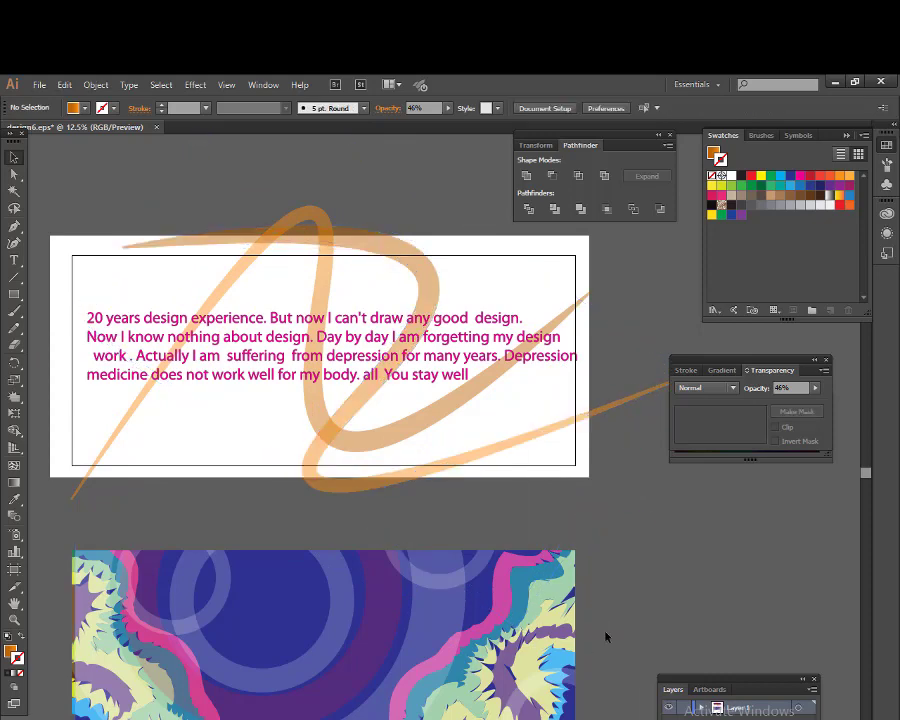
{"action": "scroll", "coordinate": [410, 559], "scroll_direction": "up", "scroll_amount": 2}
{"action": "left_click", "coordinate": [295, 405]}
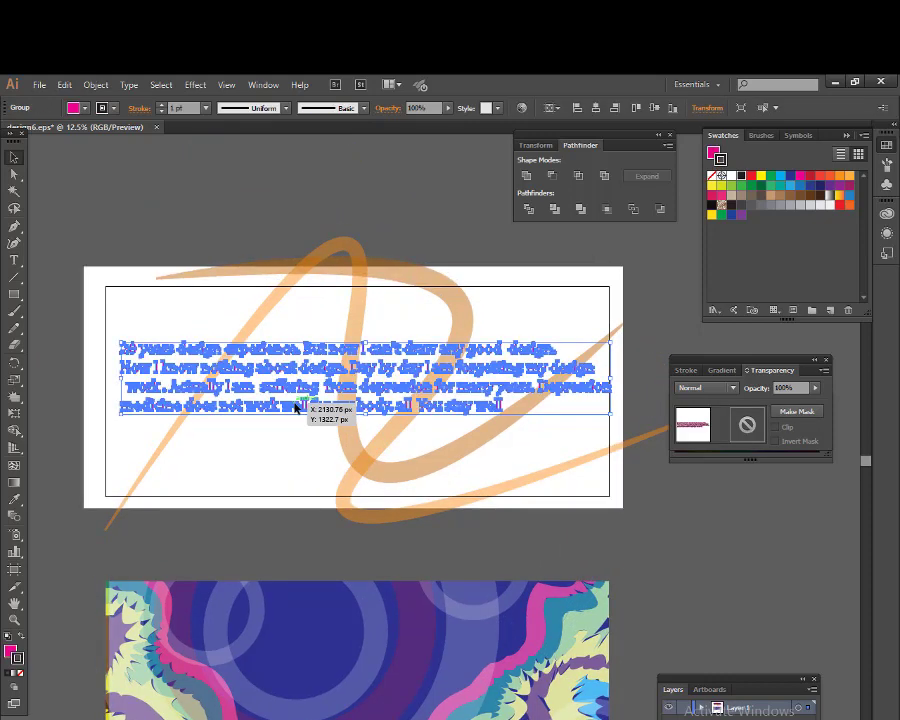
{"action": "left_click", "coordinate": [277, 476]}
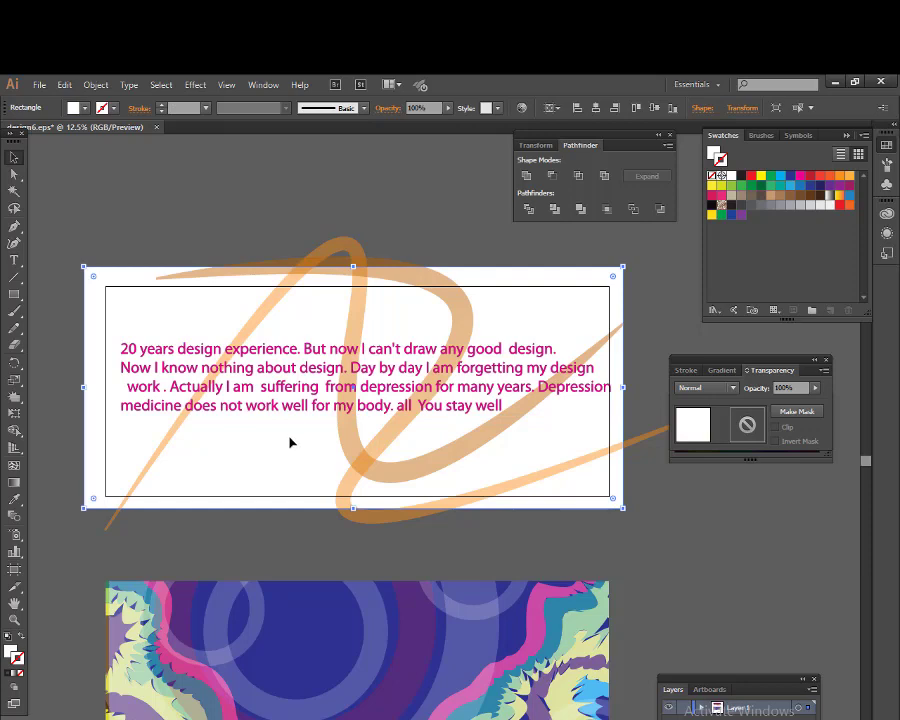
{"action": "scroll", "coordinate": [282, 516], "scroll_direction": "down", "scroll_amount": 2}
{"action": "left_click", "coordinate": [13, 229]}
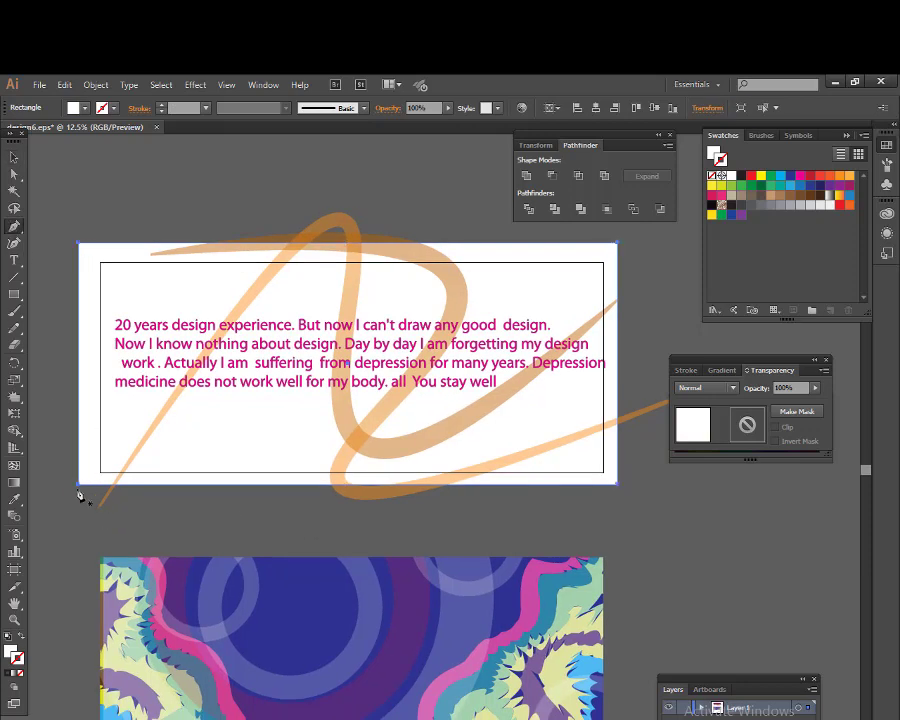
{"action": "left_click", "coordinate": [68, 487]}
{"action": "left_click", "coordinate": [308, 262]}
{"action": "left_click", "coordinate": [276, 528]}
{"action": "left_click", "coordinate": [68, 487]}
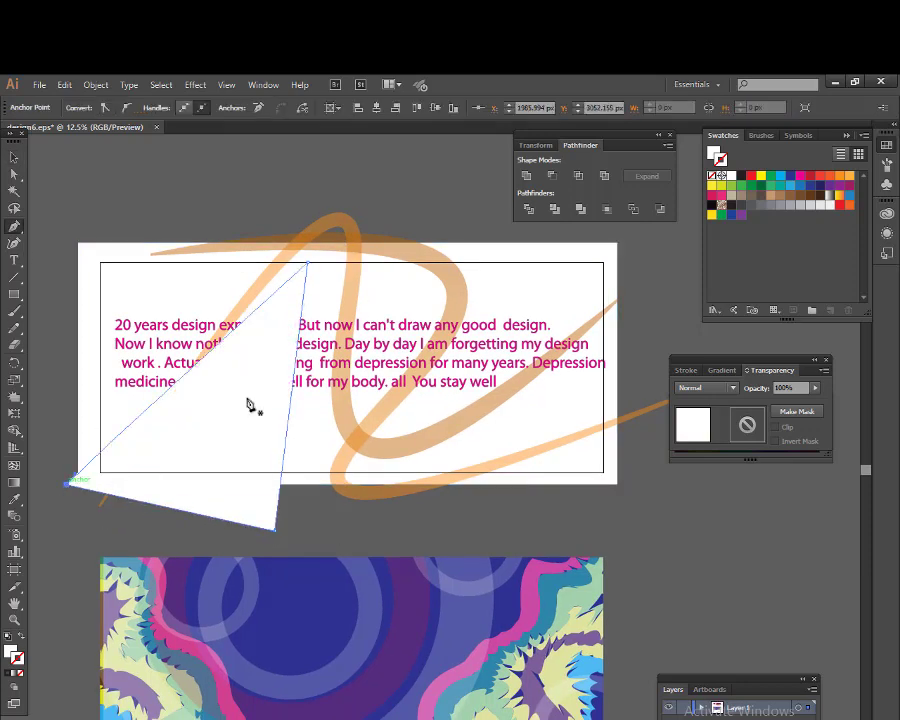
Set the triangle to 100% opacity and nudge it slightly down-right.
{"action": "left_click", "coordinate": [757, 401]}
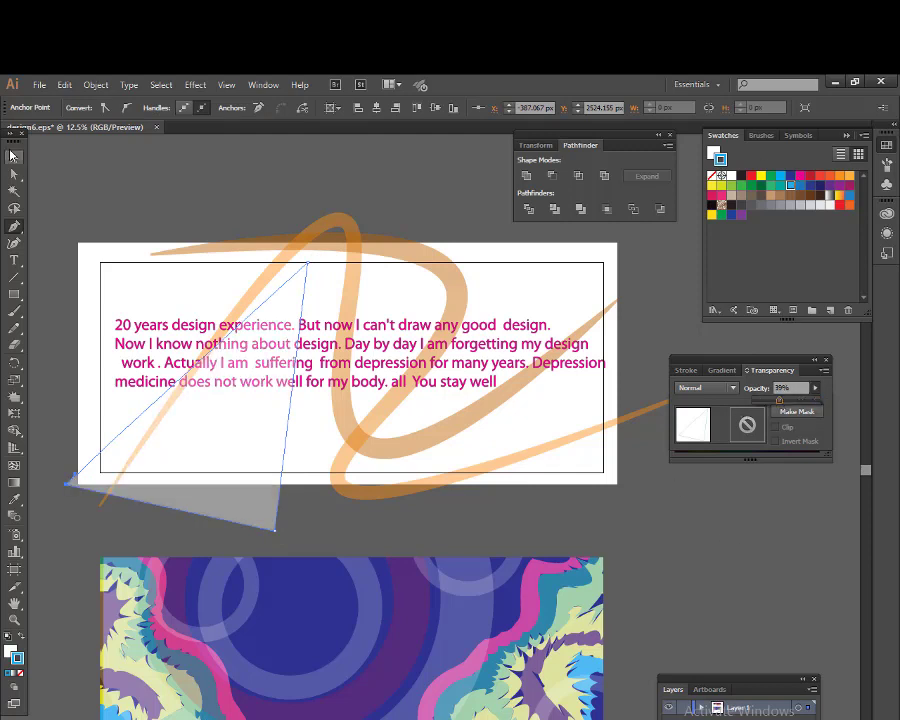
{"action": "key", "text": "v"}
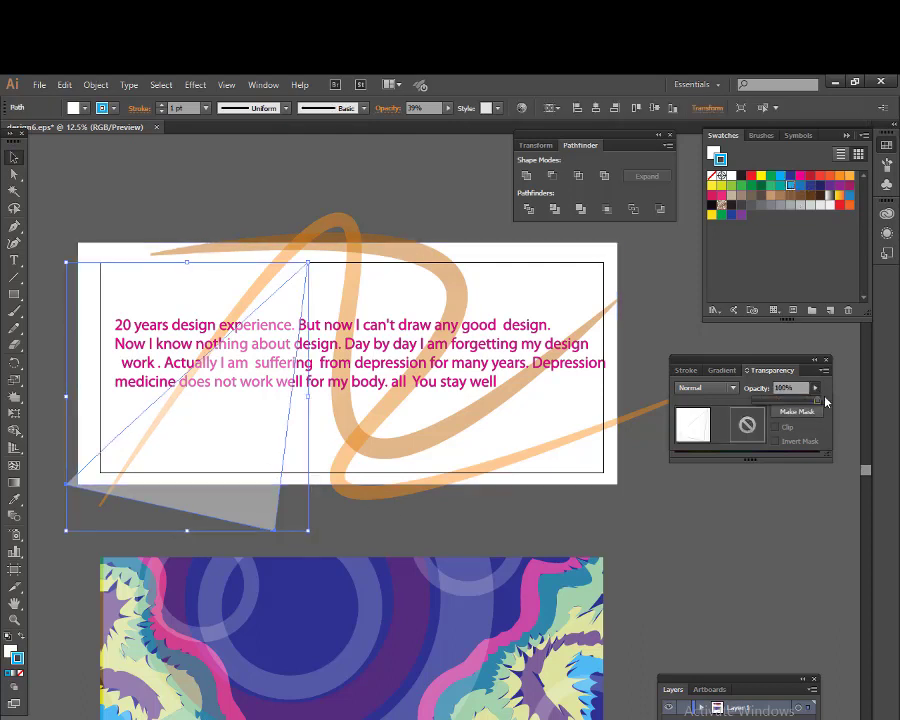
{"action": "left_click_drag", "start_coordinate": [826, 401], "coordinate": [828, 403]}
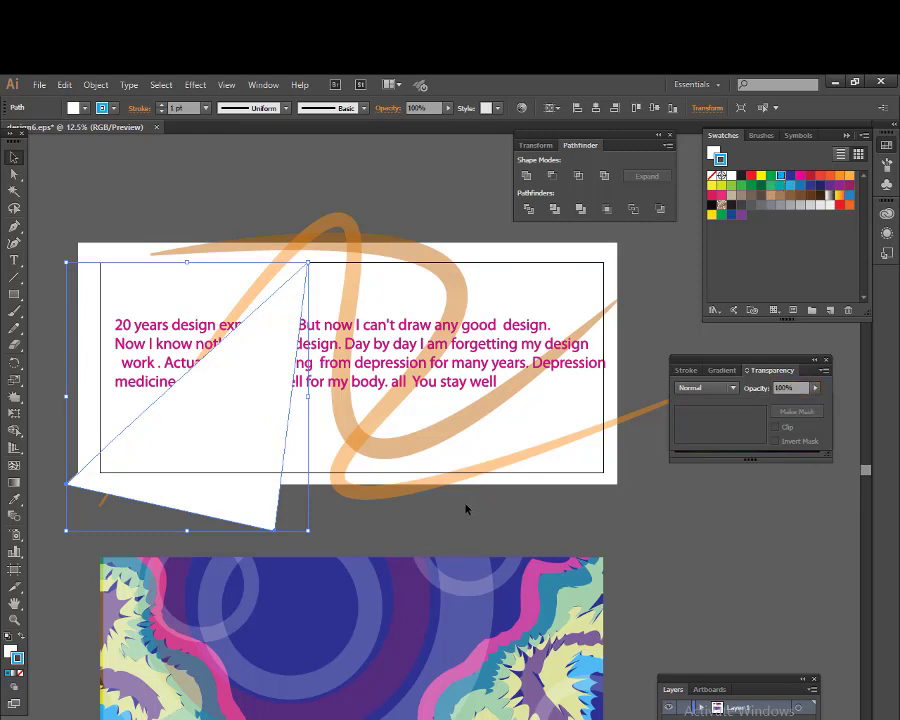
{"action": "left_click_drag", "start_coordinate": [210, 412], "coordinate": [217, 422]}
Remove the triangle's stroke and set its blending mode to Difference.
{"action": "left_click", "coordinate": [20, 677]}
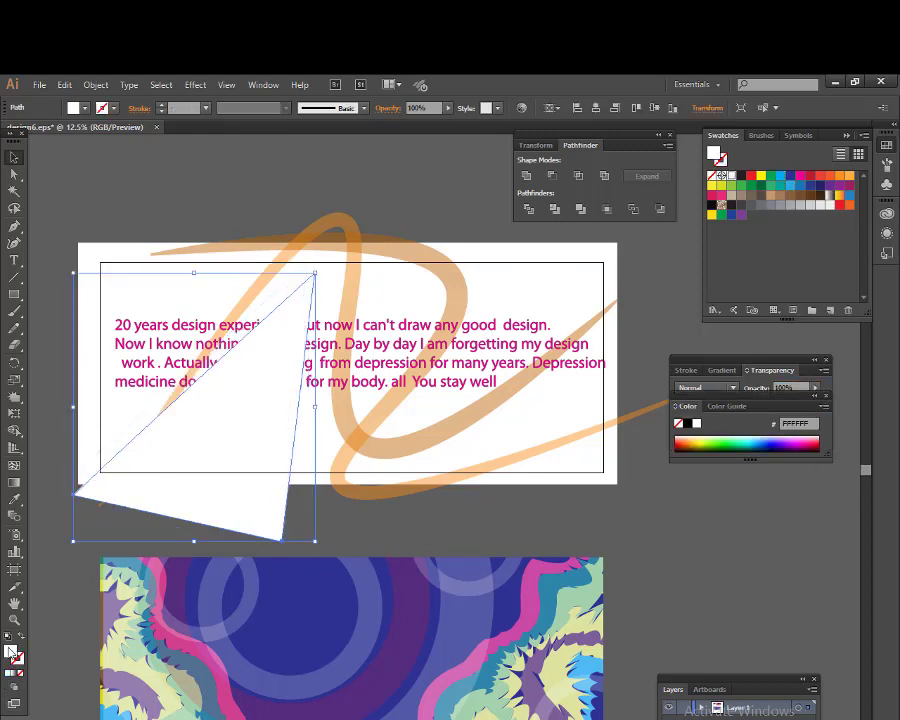
{"action": "left_click", "coordinate": [745, 440]}
{"action": "left_click", "coordinate": [770, 449]}
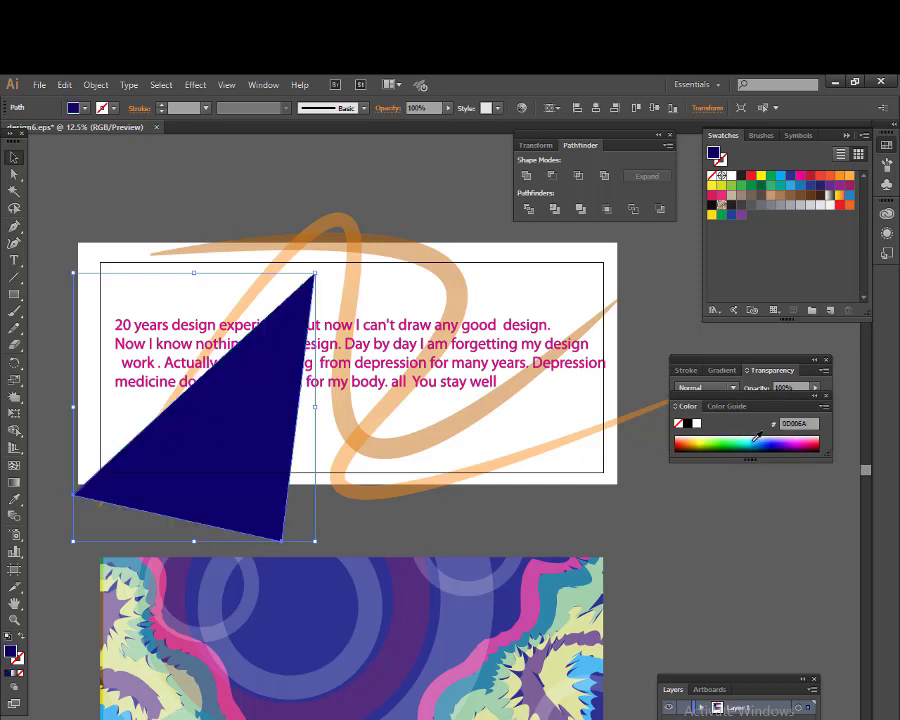
{"action": "left_click", "coordinate": [723, 437]}
{"action": "left_click", "coordinate": [705, 387]}
{"action": "left_click", "coordinate": [701, 487]}
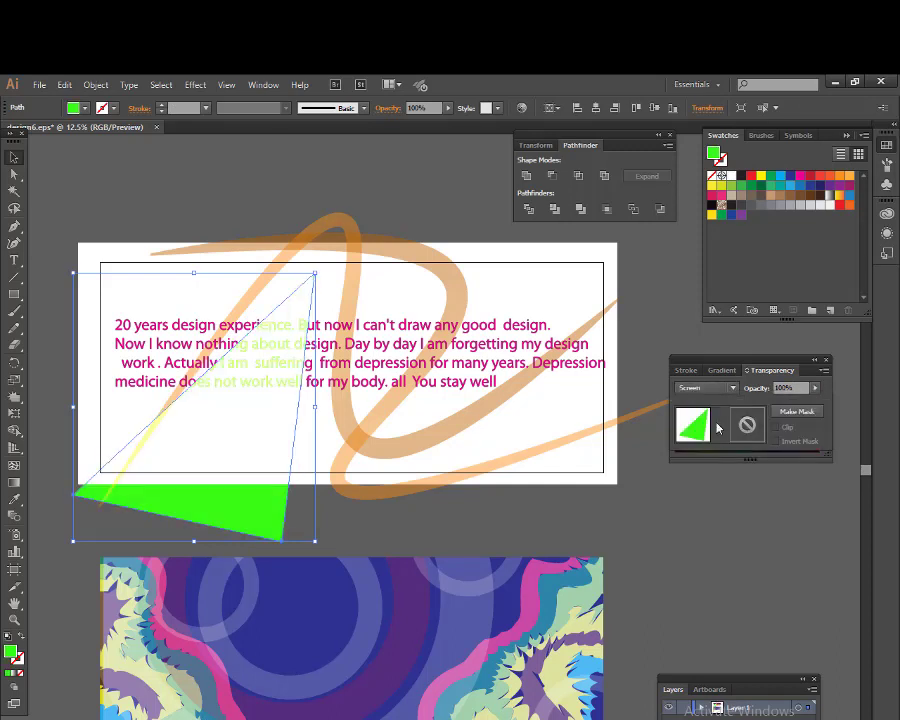
{"action": "left_click", "coordinate": [705, 387]}
{"action": "left_click", "coordinate": [704, 572]}
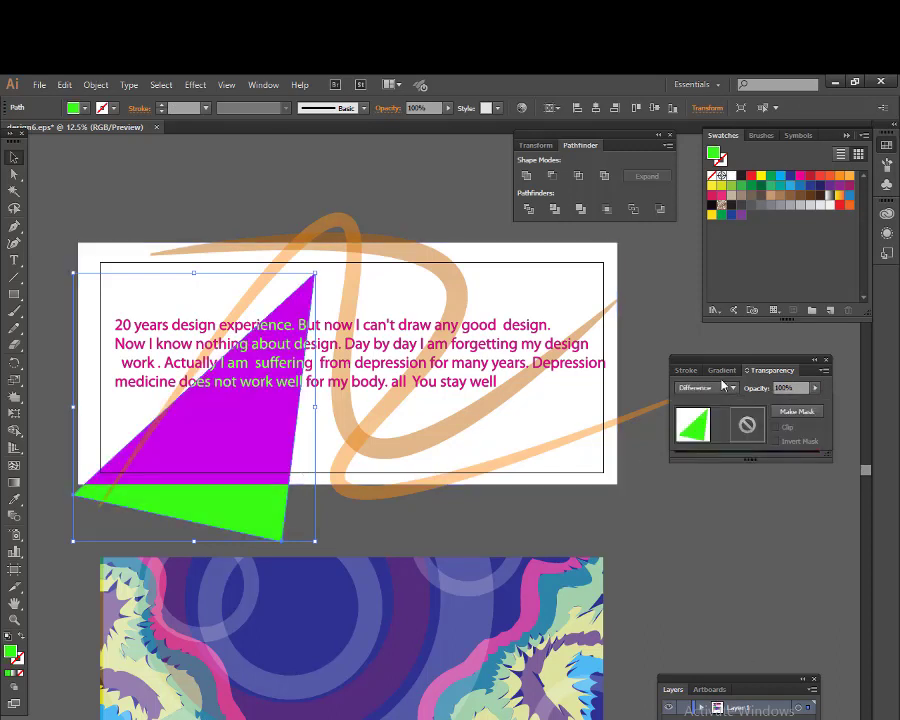
Fill the triangle cyan at 30% opacity and drag out a rotated copy above the artboard.
{"action": "left_click", "coordinate": [780, 177]}
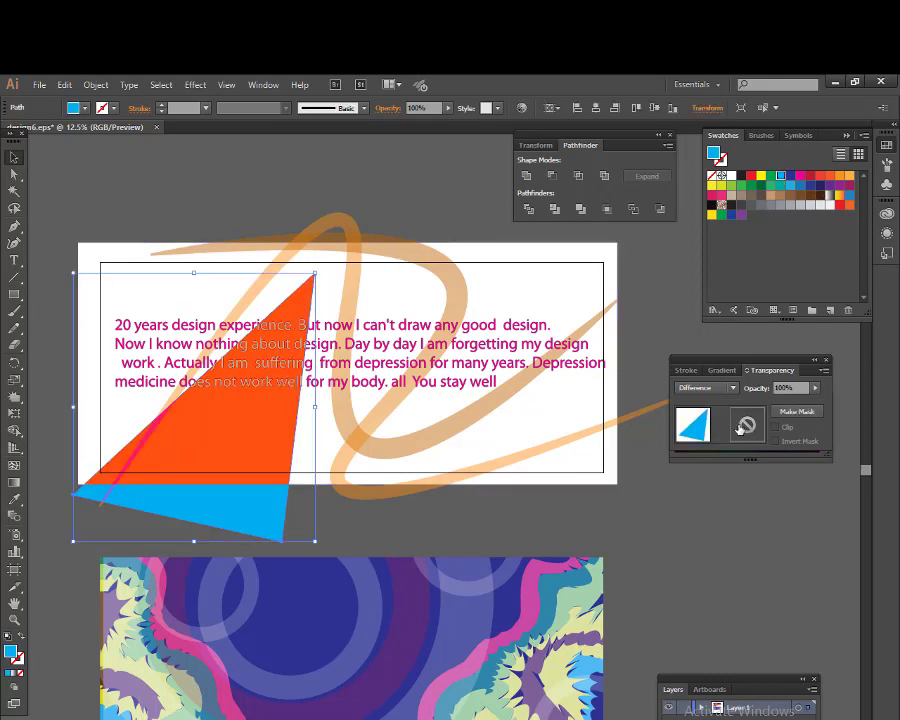
{"action": "left_click_drag", "start_coordinate": [816, 389], "coordinate": [774, 400]}
{"action": "mouse_move", "coordinate": [255, 522]}
{"action": "left_mouse_down"}
{"action": "mouse_move", "coordinate": [335, 596]}
{"action": "mouse_move", "coordinate": [202, 458]}
{"action": "mouse_move", "coordinate": [243, 257]}
{"action": "left_mouse_up"}
Recolour the paragraph dark grey and shift the upper cyan triangle down-left.
{"action": "left_click_drag", "start_coordinate": [352, 368], "coordinate": [408, 332]}
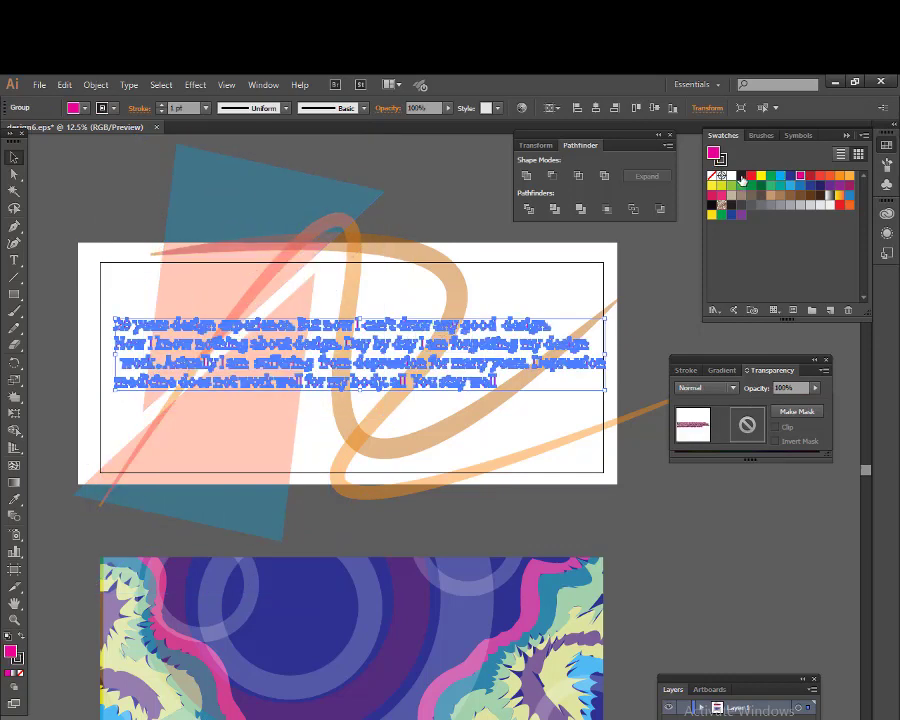
{"action": "left_click", "coordinate": [549, 503]}
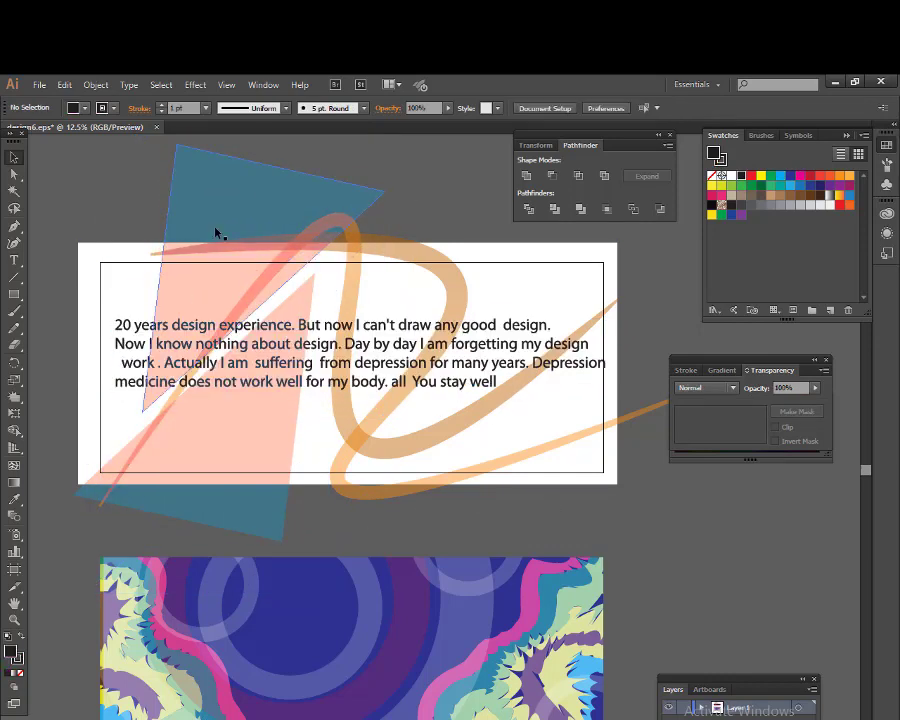
{"action": "left_click_drag", "start_coordinate": [215, 232], "coordinate": [188, 288]}
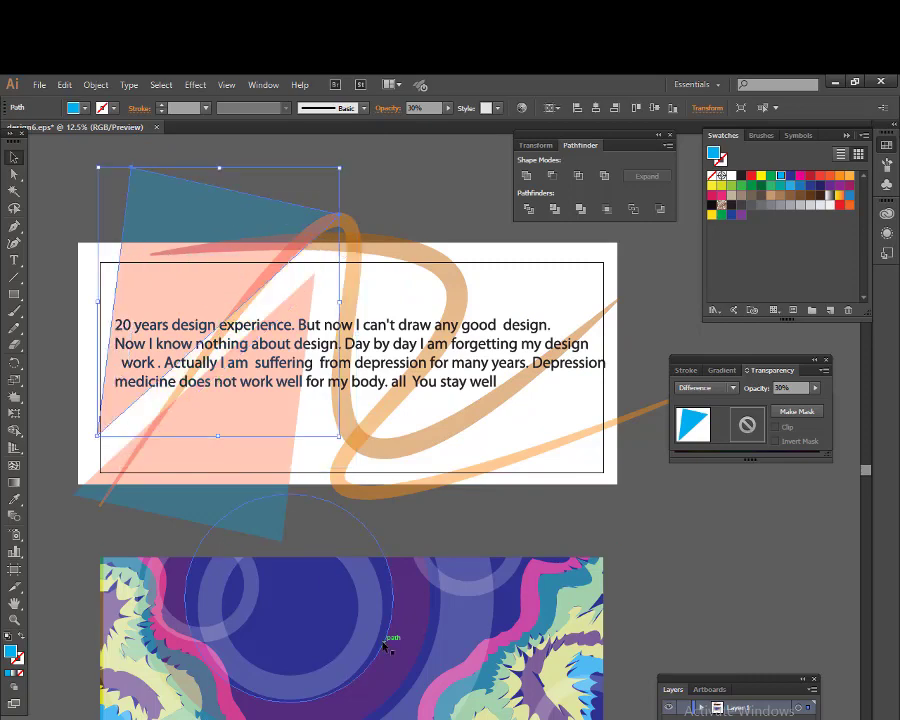
{"action": "left_click", "coordinate": [456, 540]}
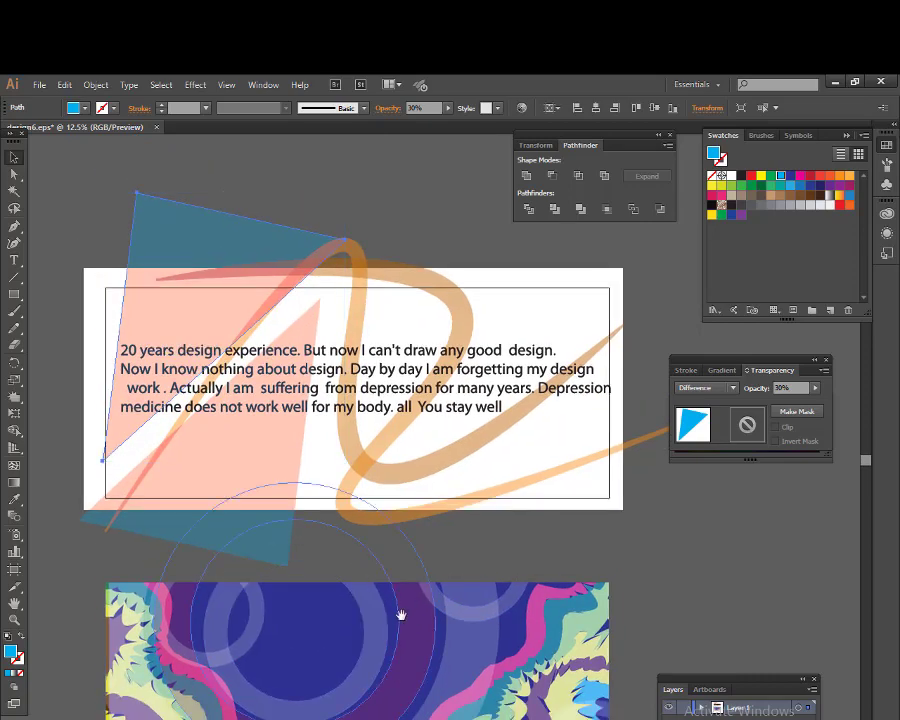
{"action": "scroll", "coordinate": [397, 572], "scroll_direction": "up", "scroll_amount": 2}
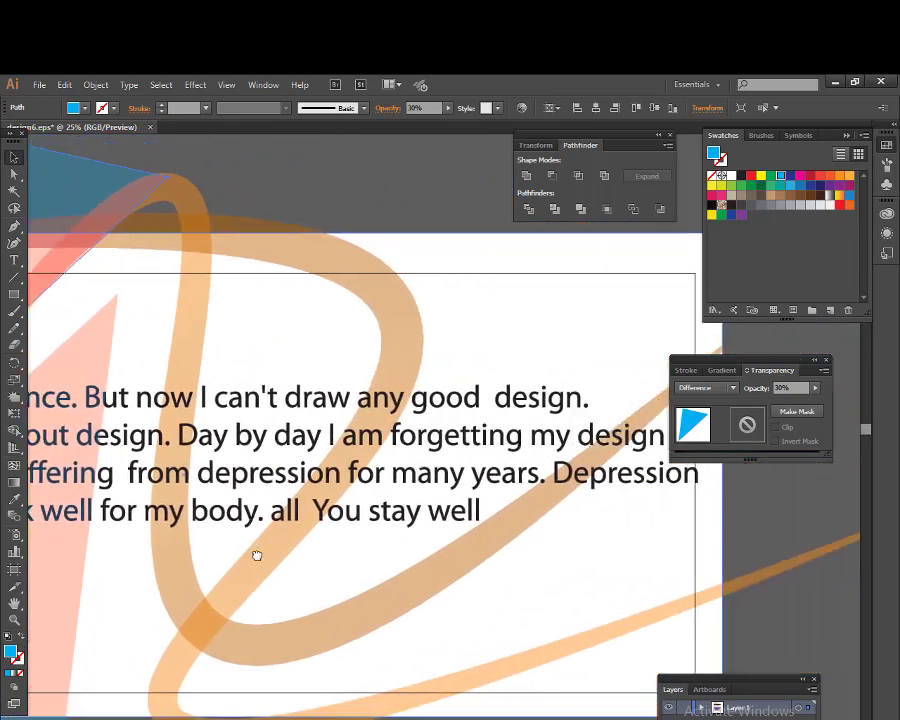
Zoom out, dock the Color panel above Transparency, and pan to the colourful stripe artboard.
{"action": "left_click_drag", "start_coordinate": [516, 568], "coordinate": [663, 568]}
{"action": "left_click", "coordinate": [13, 622]}
{"action": "left_click", "coordinate": [411, 562], "text": "alt"}
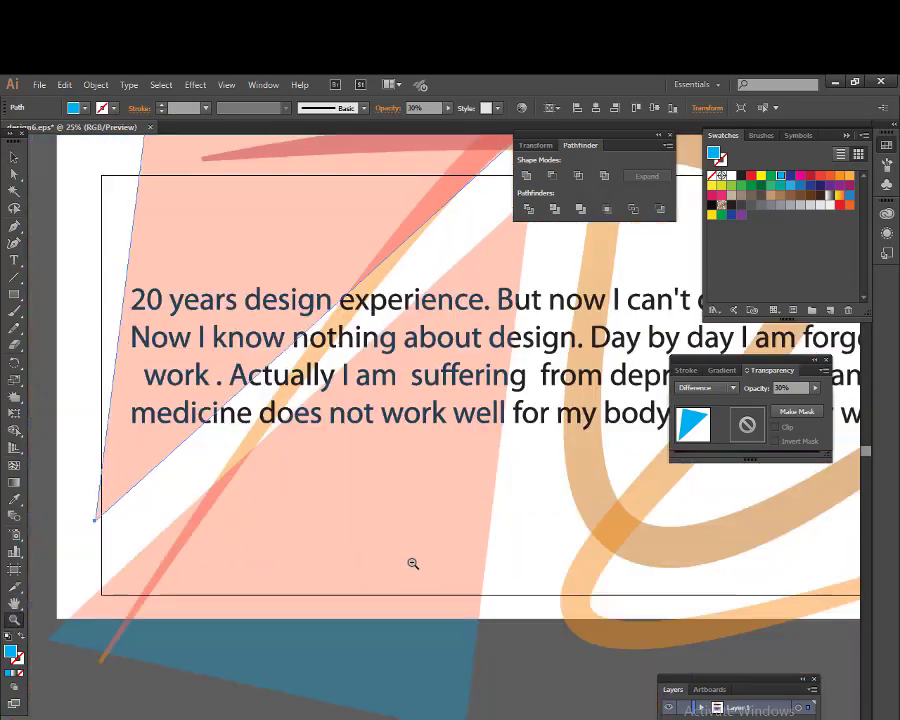
{"action": "left_click", "coordinate": [382, 572], "text": "alt"}
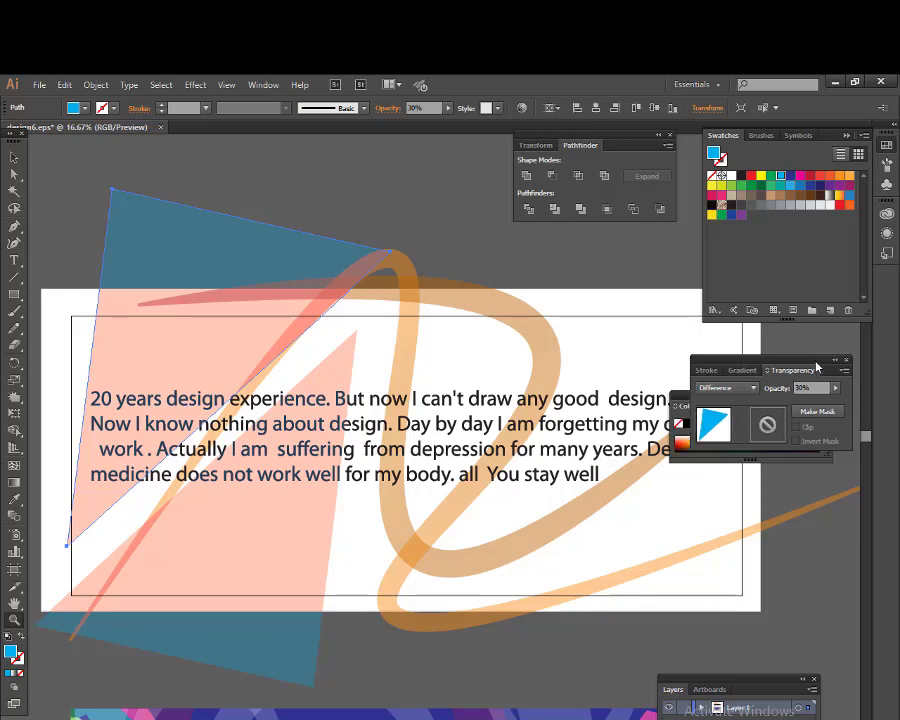
{"action": "left_click_drag", "start_coordinate": [802, 362], "coordinate": [805, 580]}
{"action": "left_click_drag", "start_coordinate": [772, 404], "coordinate": [805, 520]}
{"action": "left_click_drag", "start_coordinate": [561, 633], "coordinate": [556, 530]}
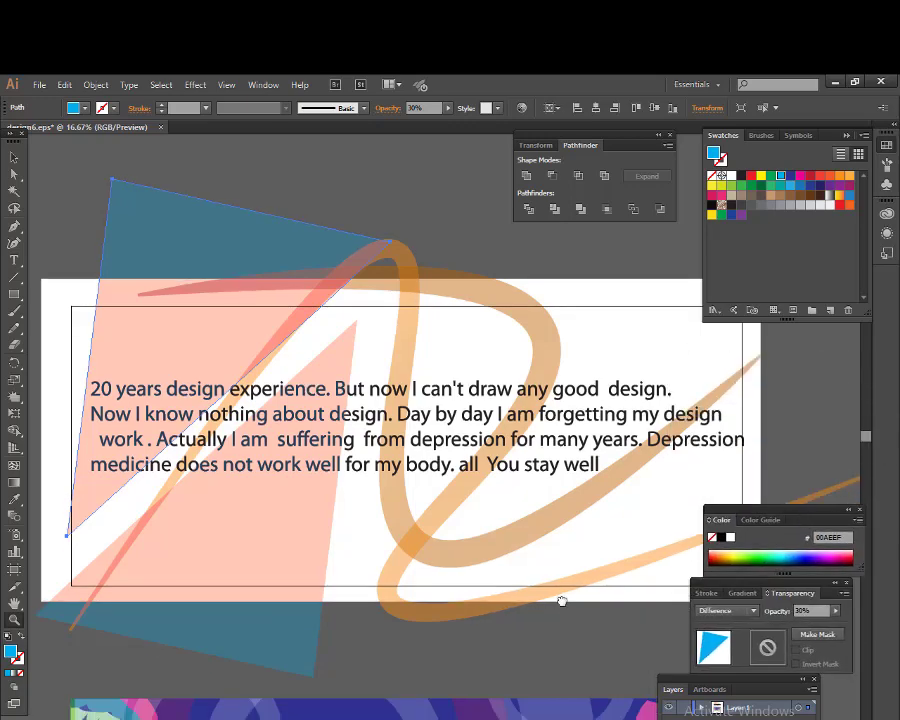